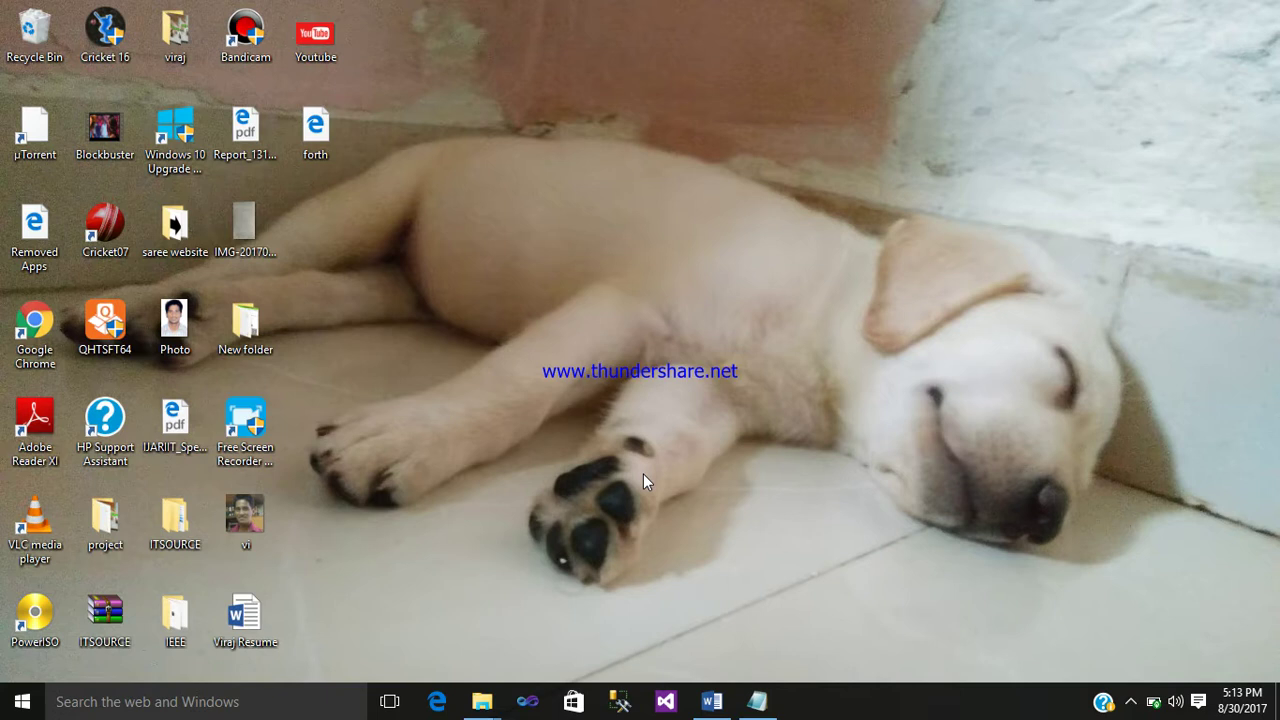
Step: Close the old Notepad and launch a fresh, maximized Notepad window from Start search
{"action": "right_click", "coordinate": [758, 708]}
{"action": "left_click", "coordinate": [690, 697]}
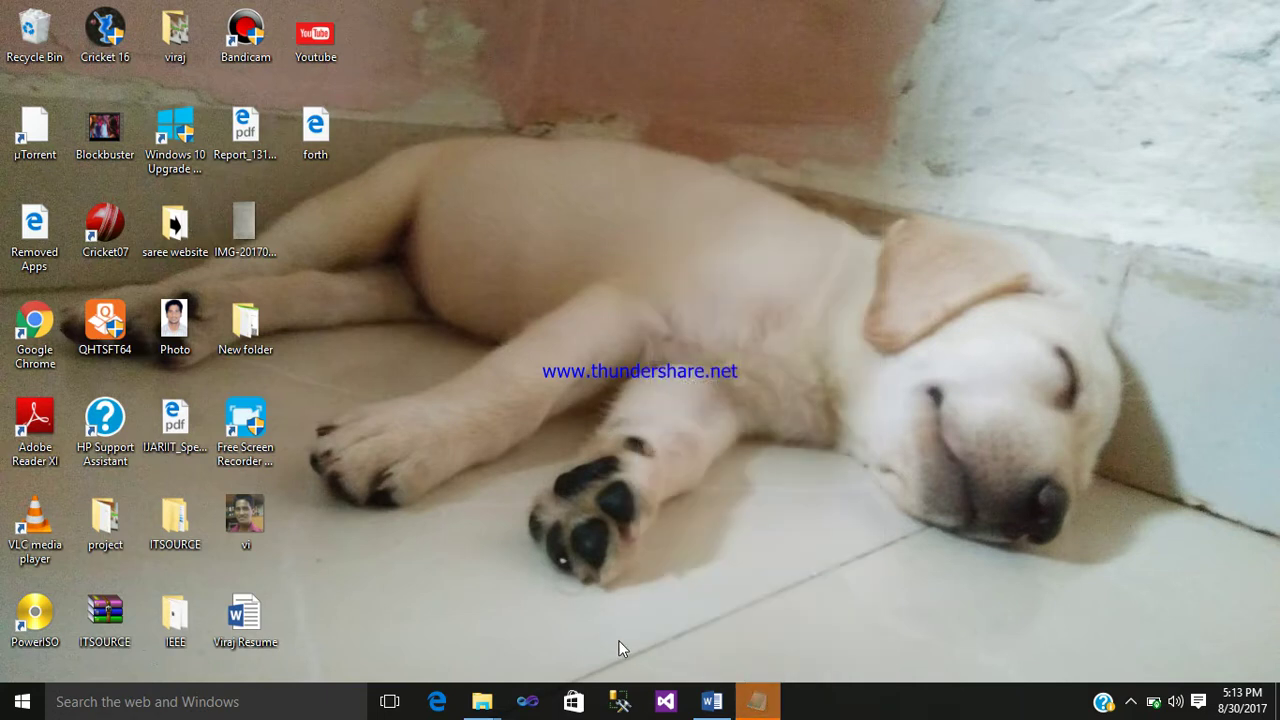
{"action": "left_click", "coordinate": [275, 703]}
{"action": "type", "text": "no"}
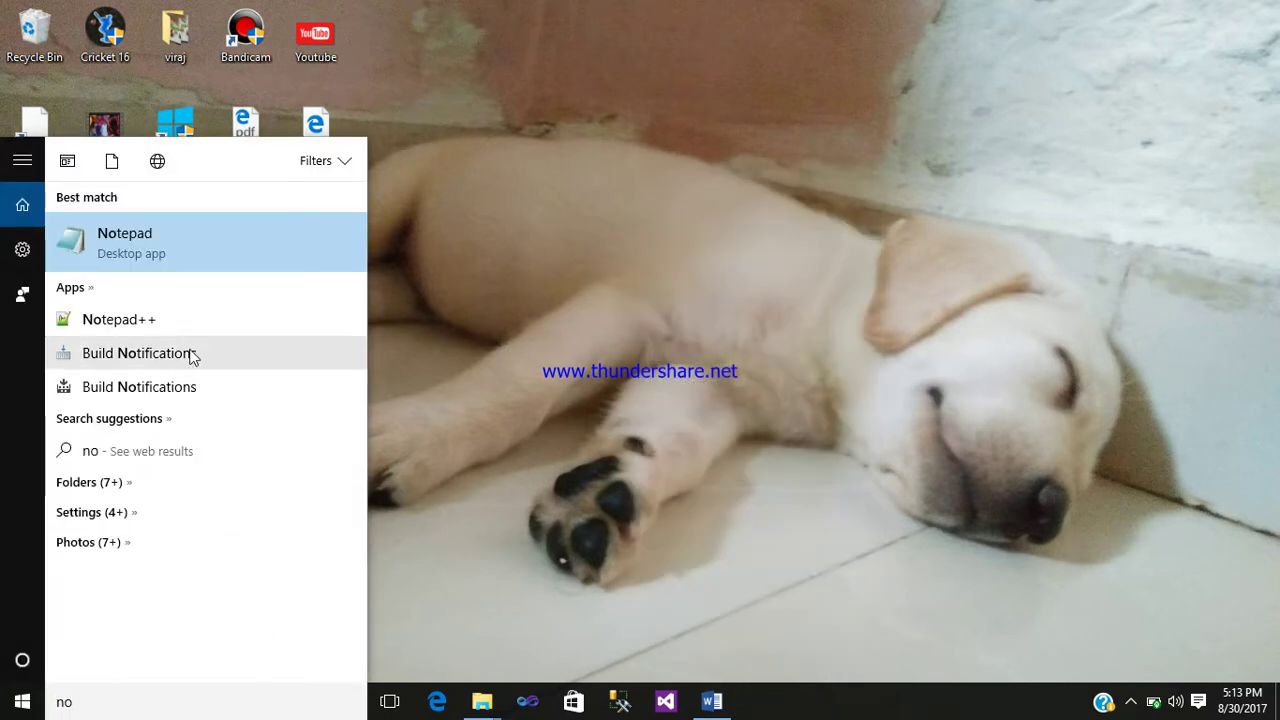
{"action": "left_click", "coordinate": [165, 238]}
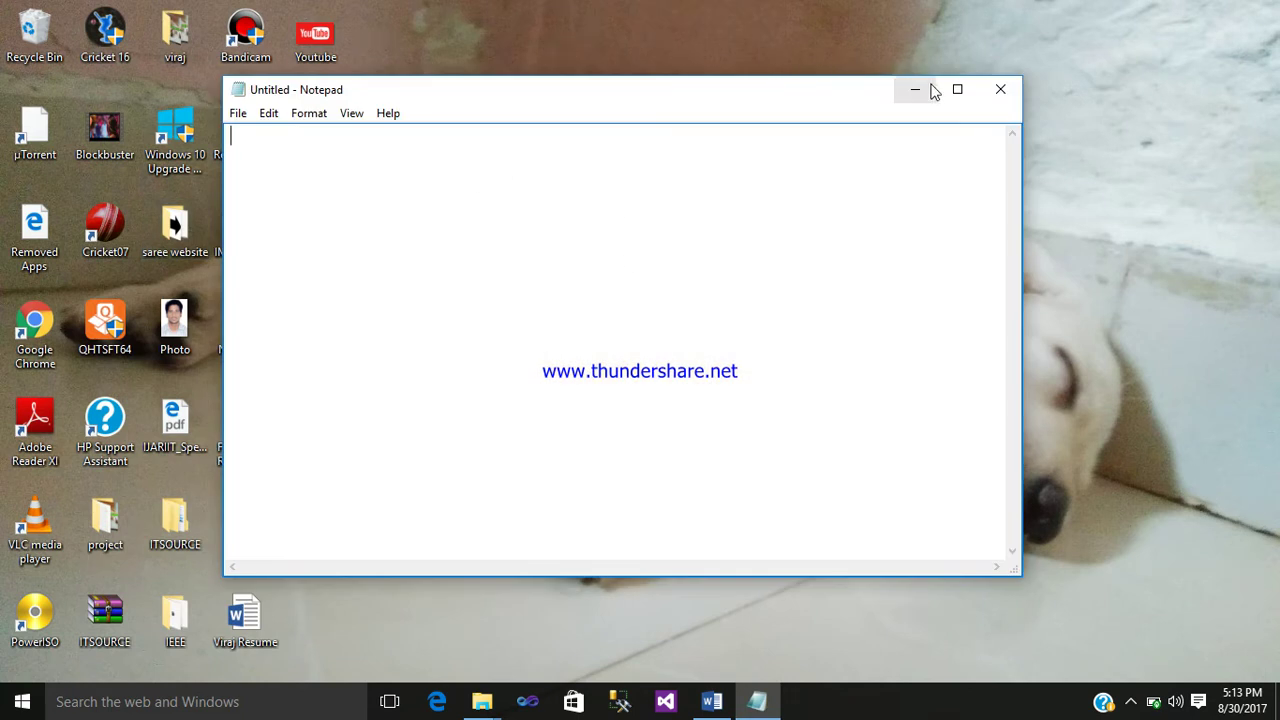
{"action": "left_click", "coordinate": [968, 91]}
Step: Type the <!DOCTYPE html> declaration on the first line
{"action": "type", "text": "<>"}
{"action": "key", "text": "Left"}
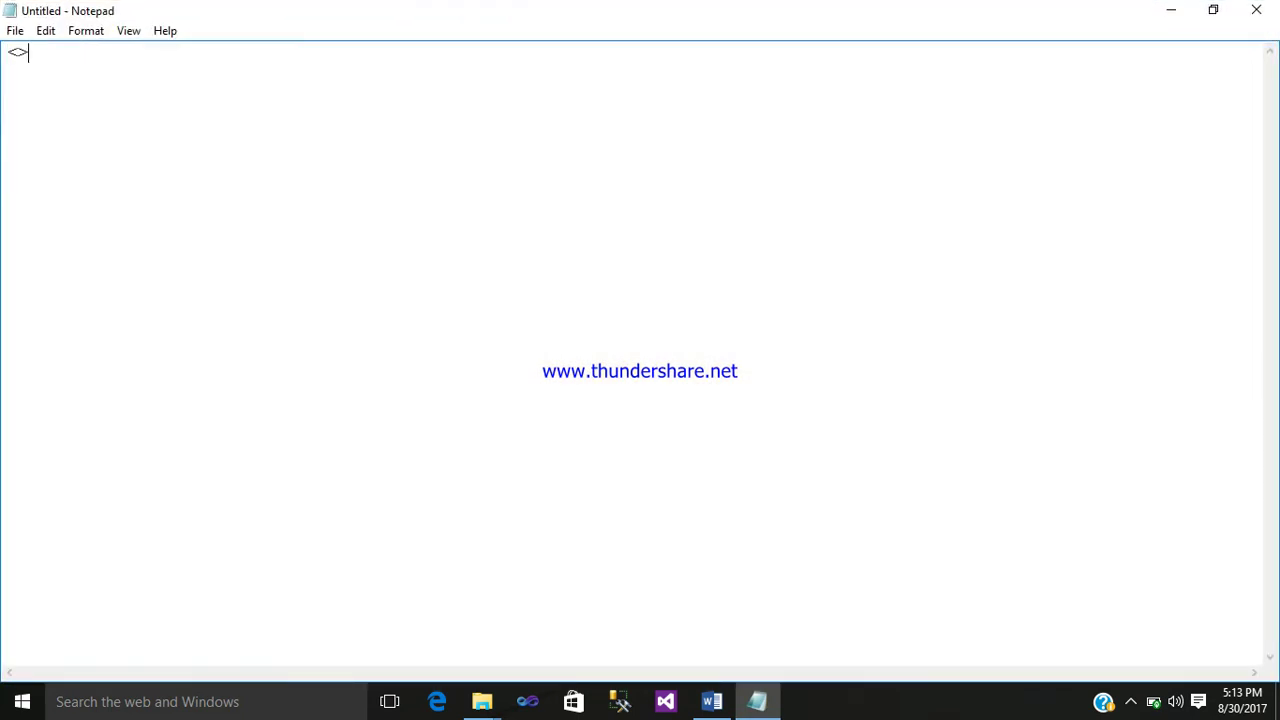
{"action": "type", "text": "! "}
{"action": "type", "text": "D"}
{"action": "key", "text": "BackSpace"}
{"action": "type", "text": "DOC"}
{"action": "type", "text": "TYPE"}
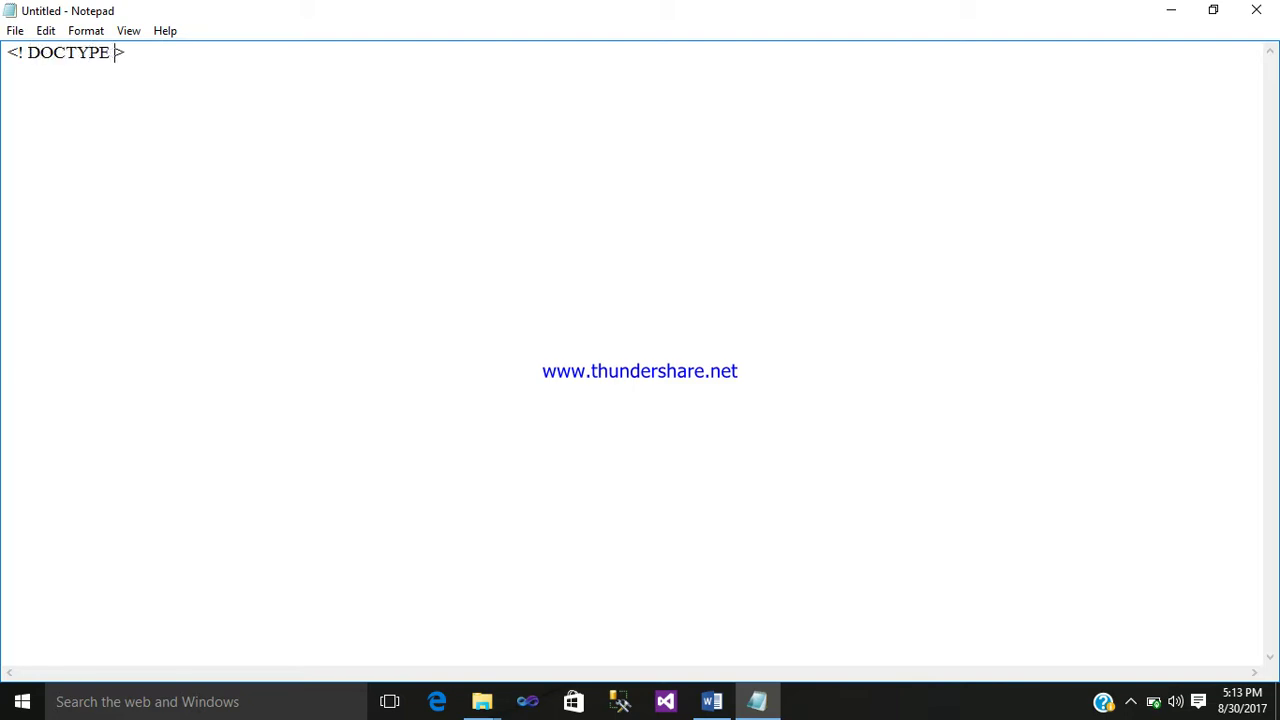
{"action": "key", "text": "Left"}
{"action": "key", "text": "Left"}
{"action": "key", "text": "Left"}
{"action": "key", "text": "Left"}
{"action": "key", "text": "BackSpace"}
{"action": "key", "text": "Right"}
{"action": "key", "text": "Right"}
{"action": "key", "text": "Right"}
{"action": "key", "text": "Right"}
{"action": "key", "text": "Right"}
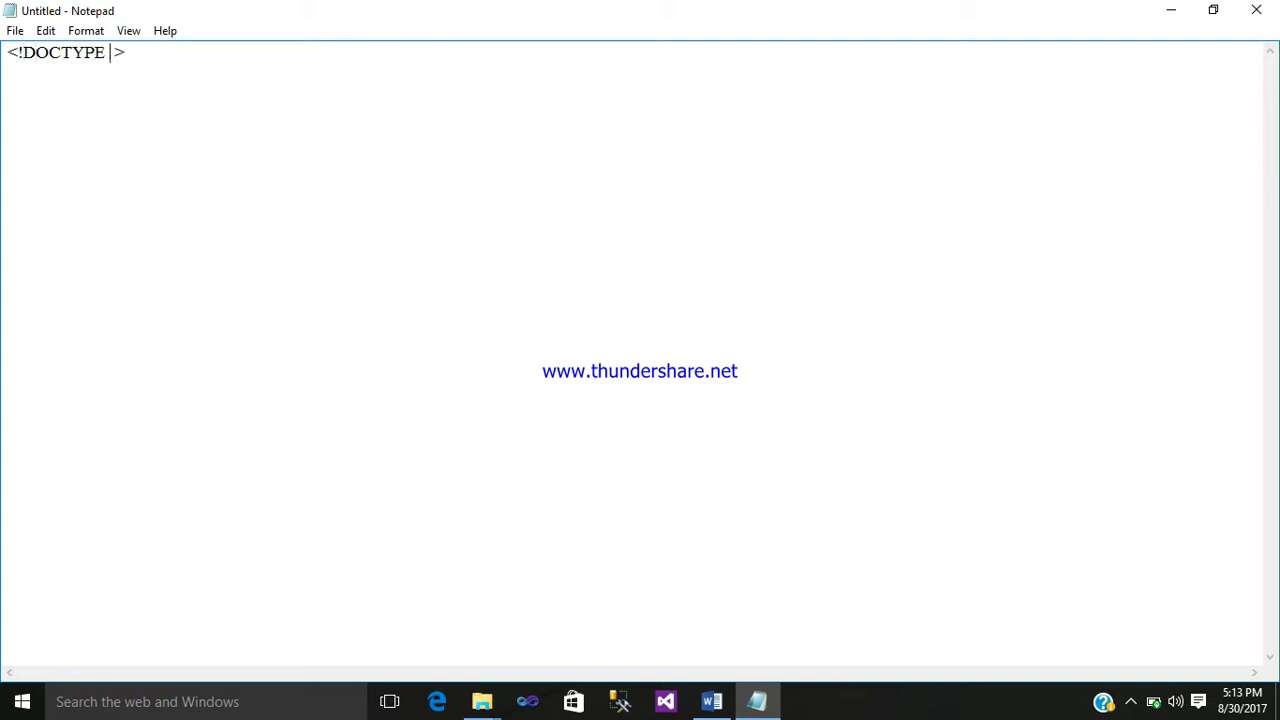
{"action": "type", "text": "H"}
{"action": "key", "text": "BackSpace"}
{"action": "type", "text": "html"}
{"action": "key", "text": "BackSpace"}
Step: Add the opening <html> and closing </html> tags below the doctype
{"action": "key", "text": "Return"}
{"action": "type", "text": "<>"}
{"action": "key", "text": "Left"}
{"action": "type", "text": "html"}
{"action": "key", "text": "Right"}
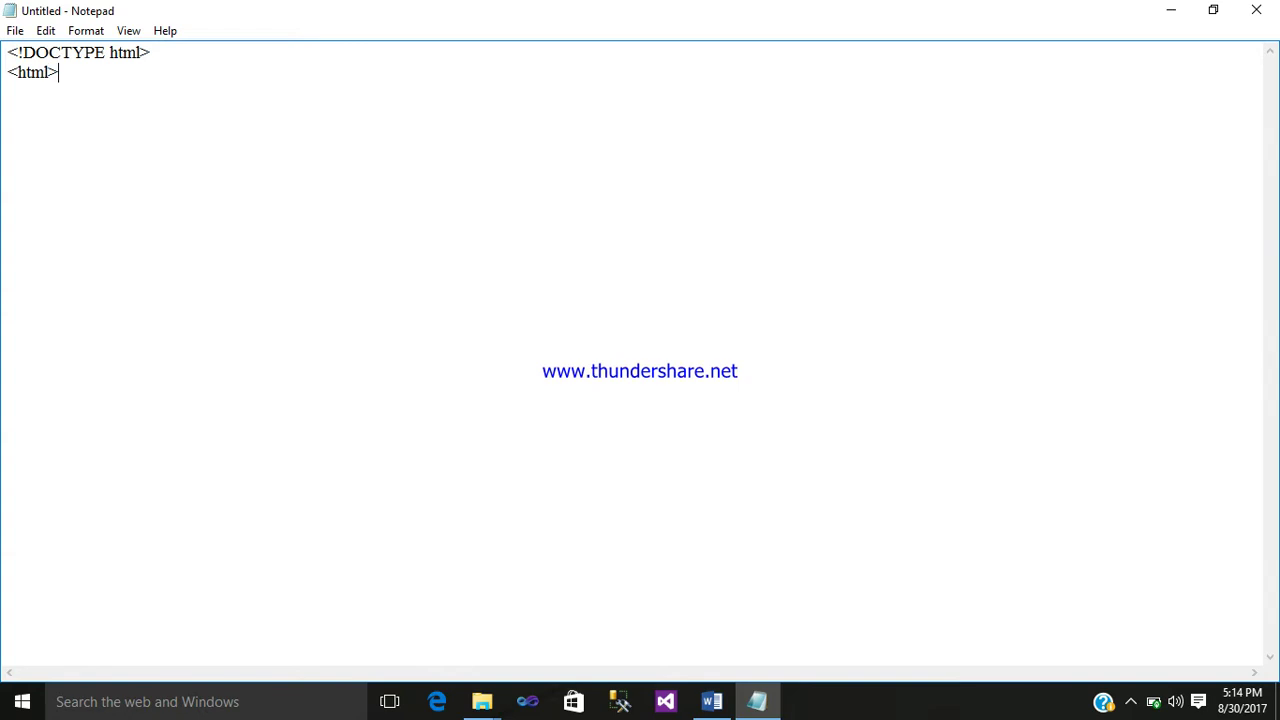
{"action": "key", "text": "Return"}
{"action": "type", "text": "<>"}
{"action": "key", "text": "Left"}
{"action": "type", "text": "/"}
{"action": "type", "text": "html"}
{"action": "key", "text": "Up"}
Step: Add <head> and </head> inside the html section, with an opening <title> tag
{"action": "key", "text": "Return"}
{"action": "type", "text": "<>"}
{"action": "key", "text": "Left"}
{"action": "type", "text": "head"}
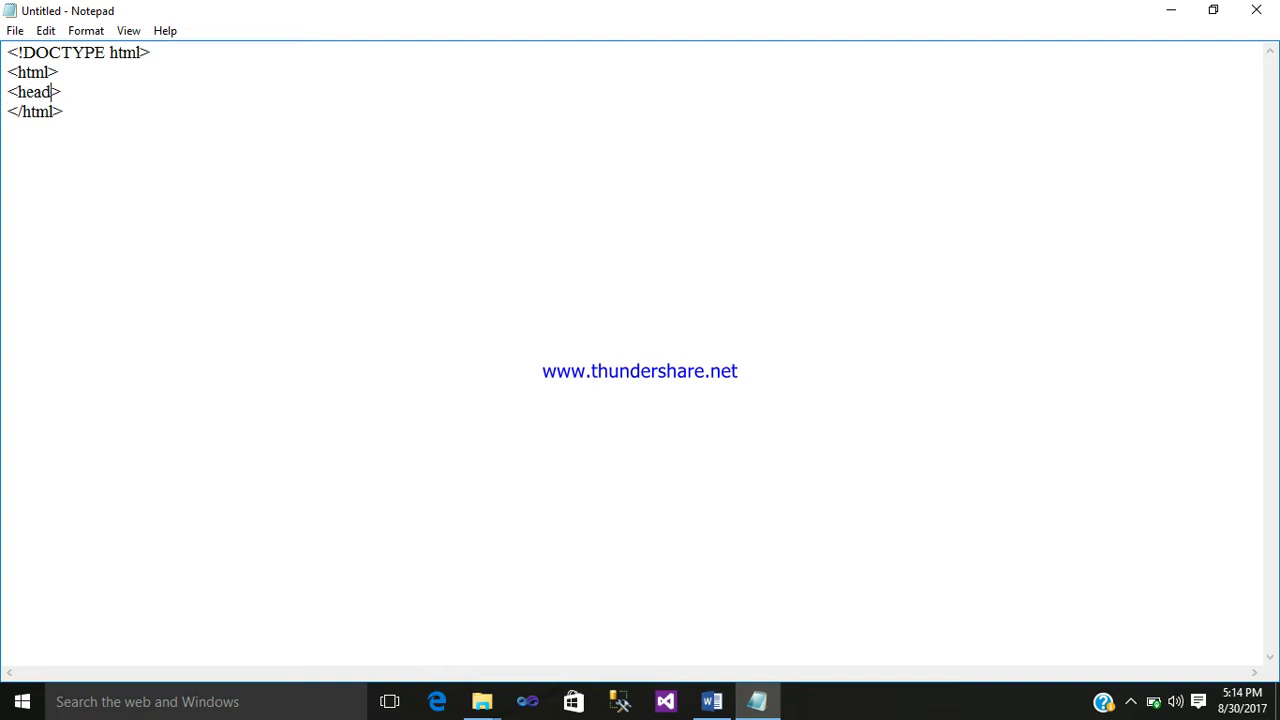
{"action": "key", "text": "Right"}
{"action": "key", "text": "Right"}
{"action": "key", "text": "Return"}
{"action": "type", "text": "<>"}
{"action": "key", "text": "Left"}
{"action": "type", "text": "/"}
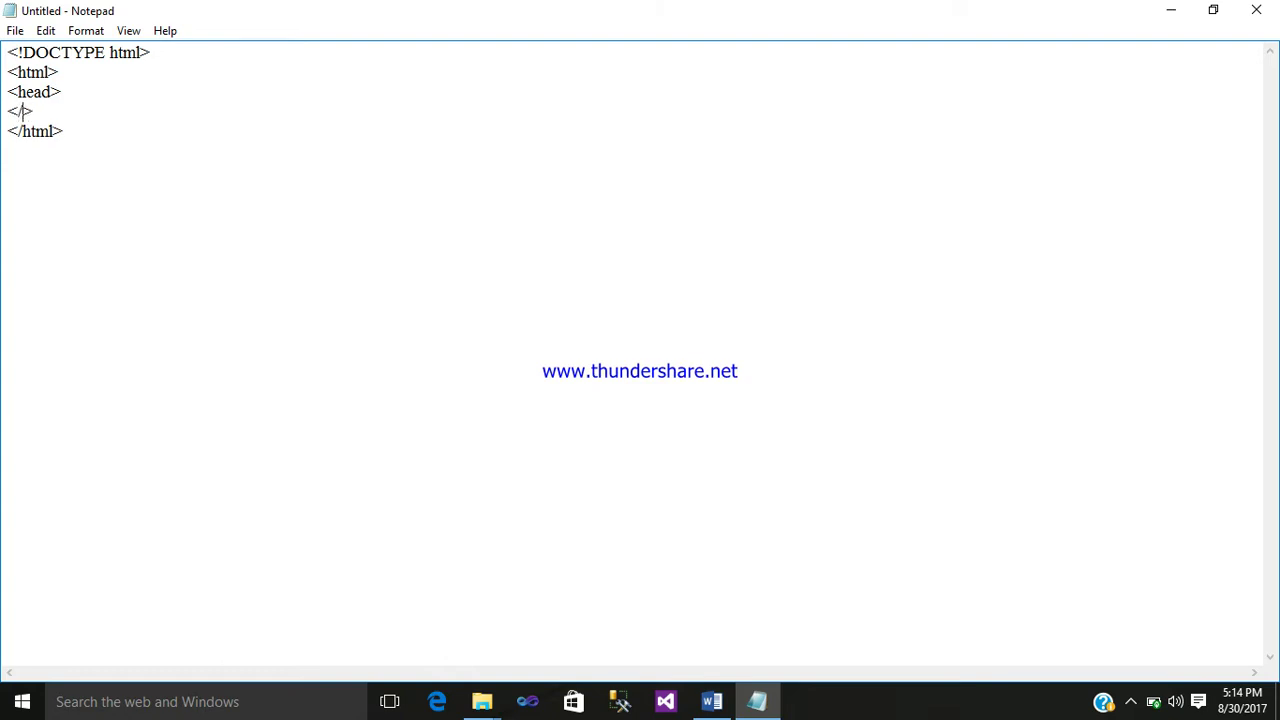
{"action": "type", "text": "head"}
{"action": "key", "text": "Up"}
{"action": "key", "text": "End"}
{"action": "key", "text": "Return"}
{"action": "type", "text": "<>"}
{"action": "key", "text": "Left"}
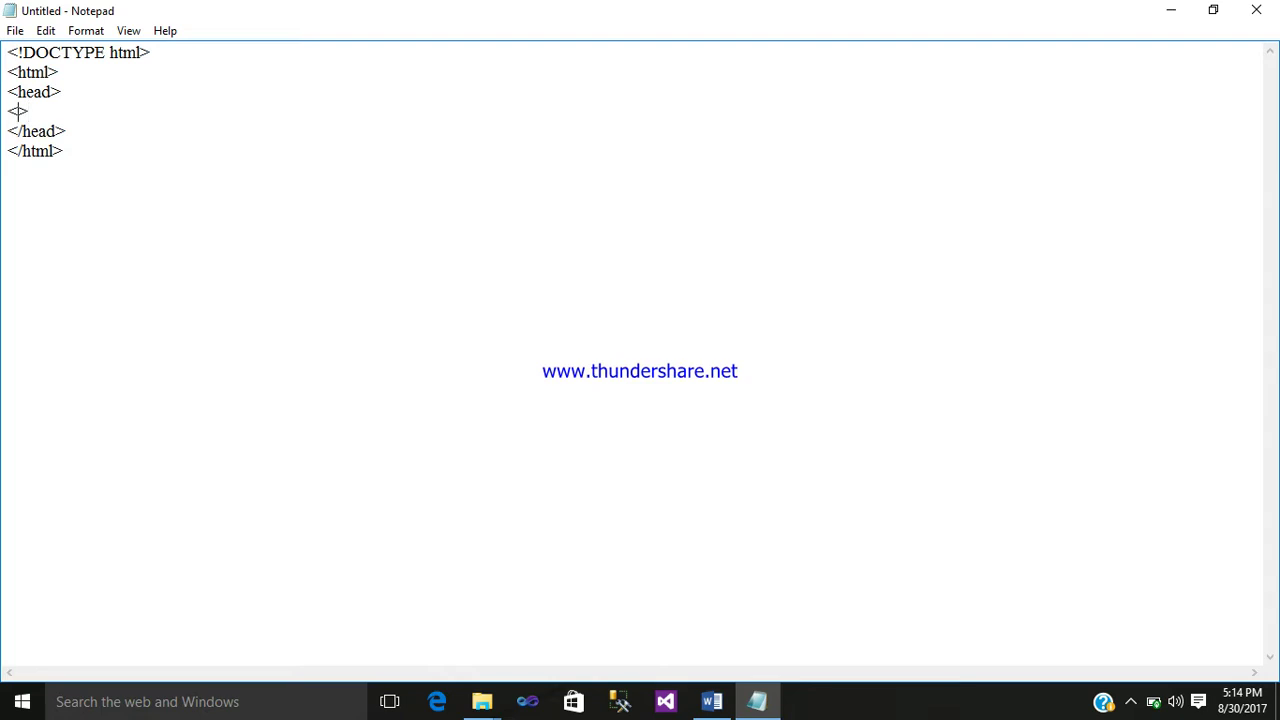
{"action": "type", "text": "titl"}
{"action": "type", "text": "e"}
Step: Add a closing </title> tag, leaving an empty line for the title text
{"action": "key", "text": "End"}
{"action": "key", "text": "Return"}
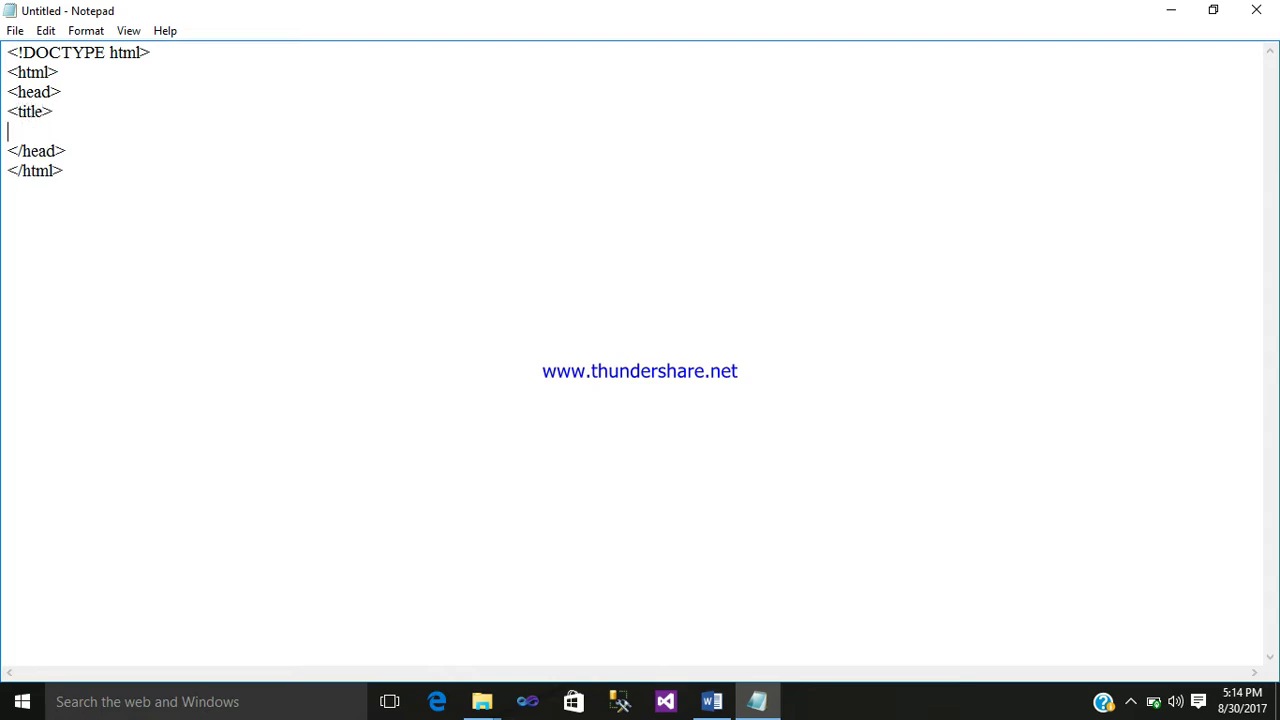
{"action": "type", "text": "<>"}
{"action": "type", "text": "/t"}
{"action": "type", "text": "itle>"}
{"action": "key", "text": "Up"}
{"action": "key", "text": "Return"}
Step: Type the title 'THIS IS MY FIFTH WEB PAGE IN HTML......!!!!!!!' between the title tags
{"action": "type", "text": "TH"}
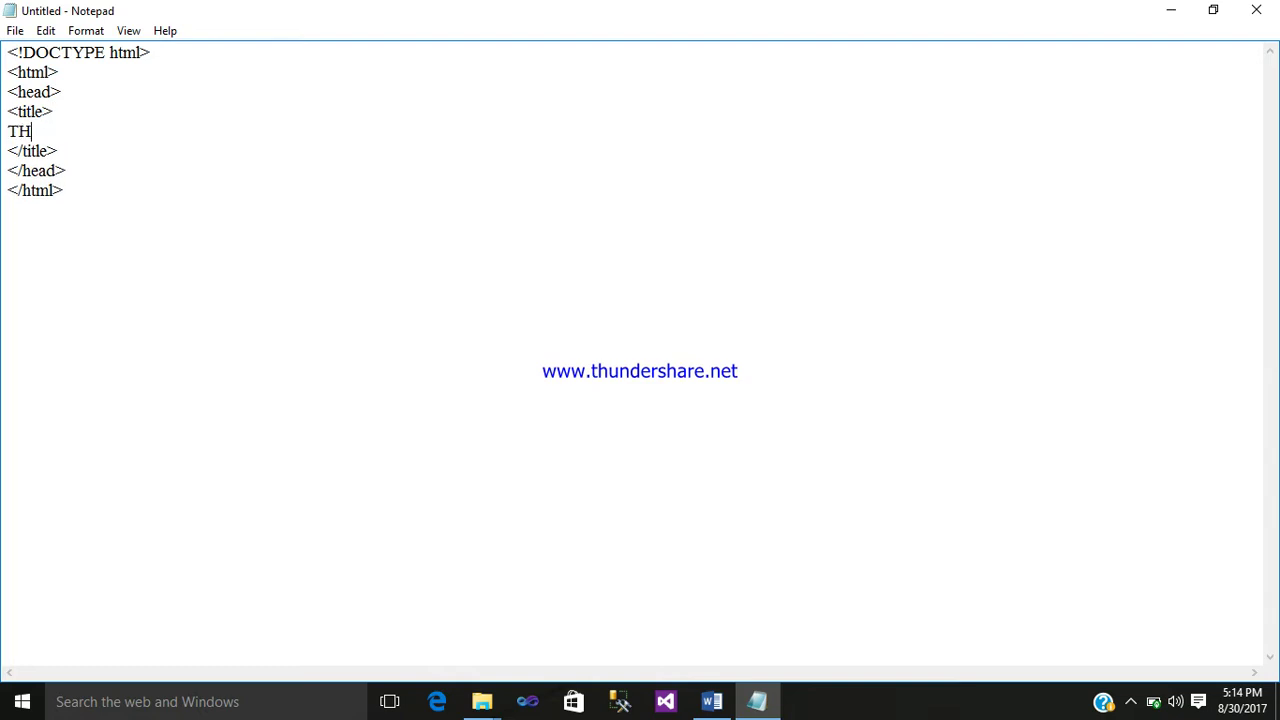
{"action": "type", "text": "IS IS M"}
{"action": "type", "text": "Y FIF"}
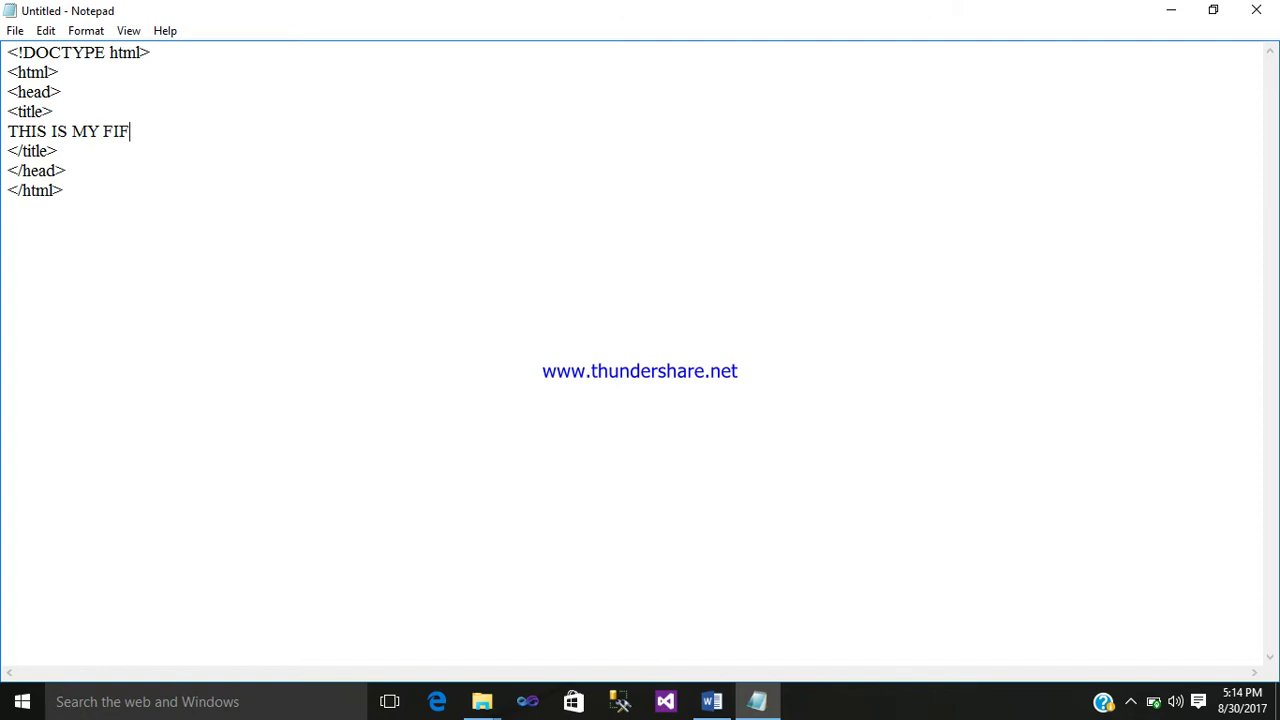
{"action": "type", "text": "TH "}
{"action": "type", "text": "WEB PA"}
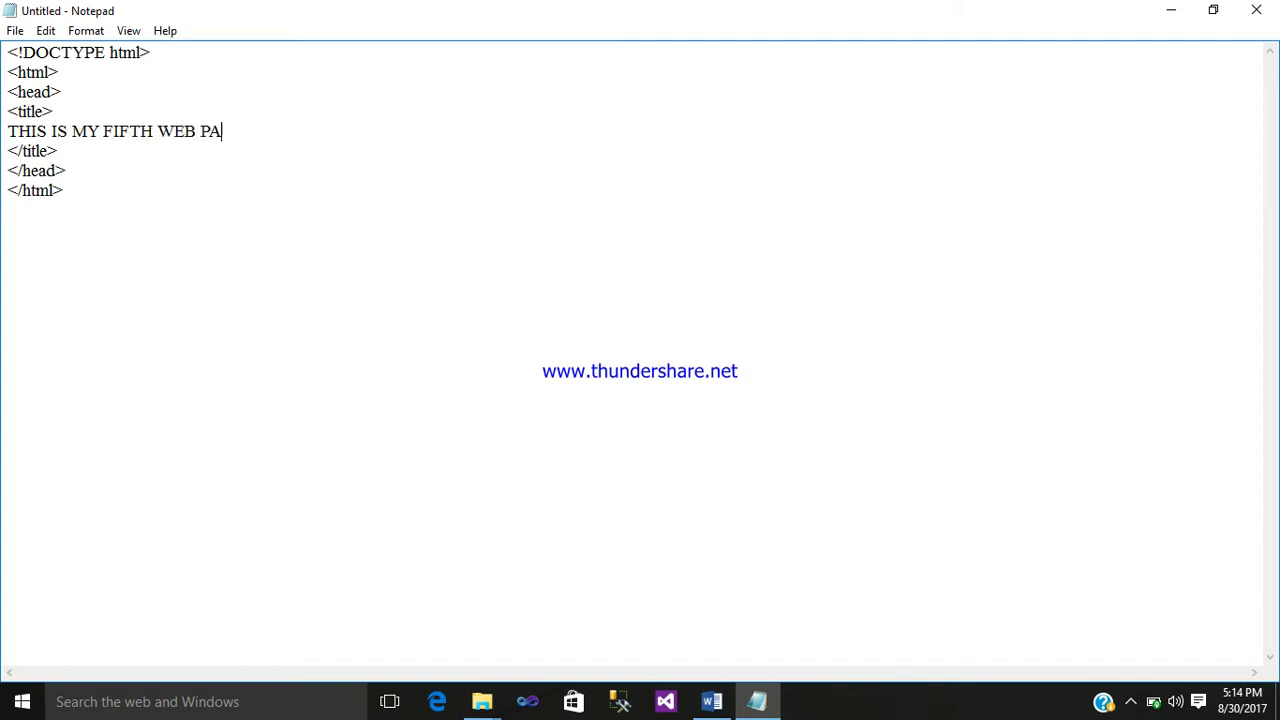
{"action": "type", "text": "H"}
{"action": "key", "text": "BackSpace"}
{"action": "type", "text": "G"}
{"action": "type", "text": "E IN HTML......"}
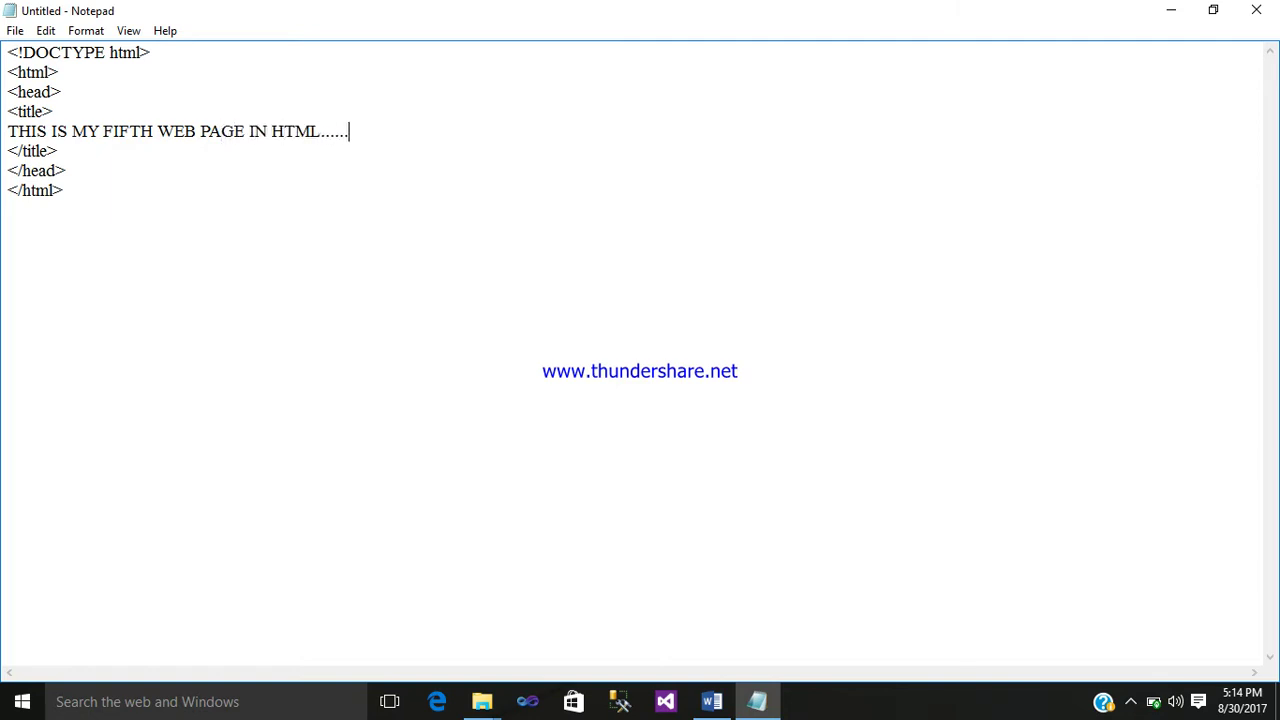
{"action": "type", "text": "!!!!!!!"}
{"action": "key", "text": "Left"}
{"action": "key", "text": "Down"}
{"action": "key", "text": "Return"}
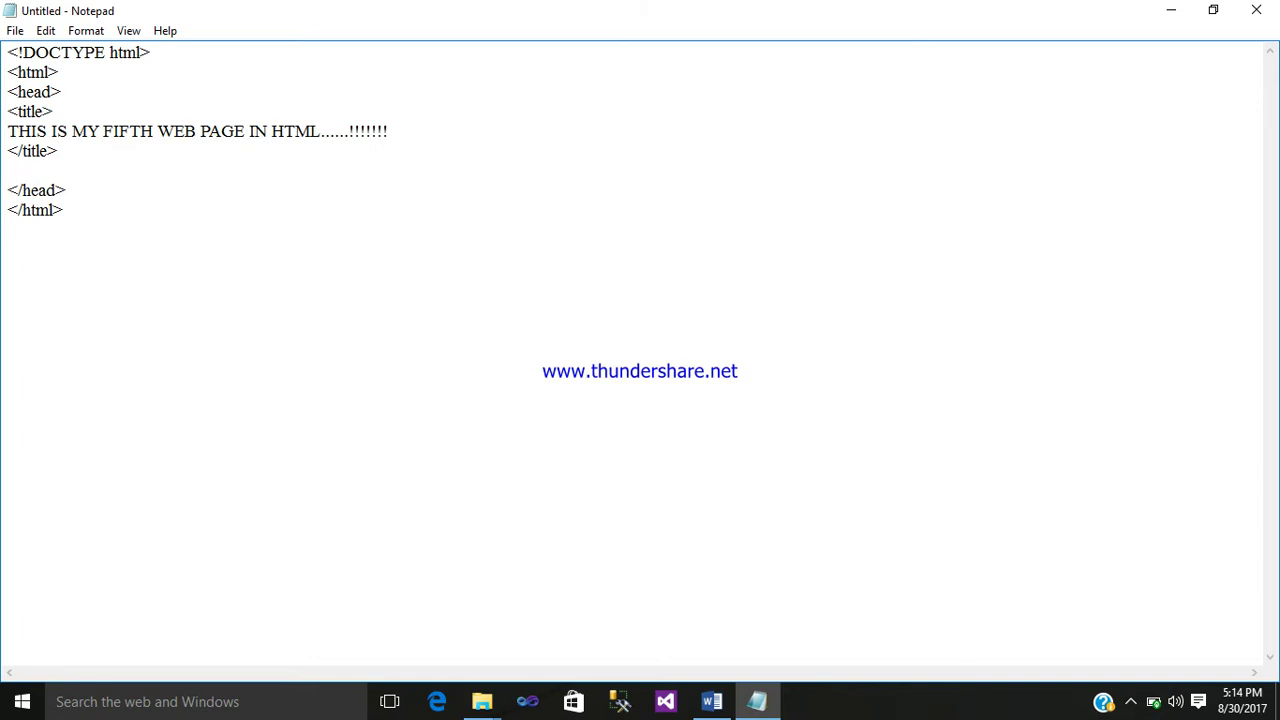
{"action": "key", "text": "BackSpace"}
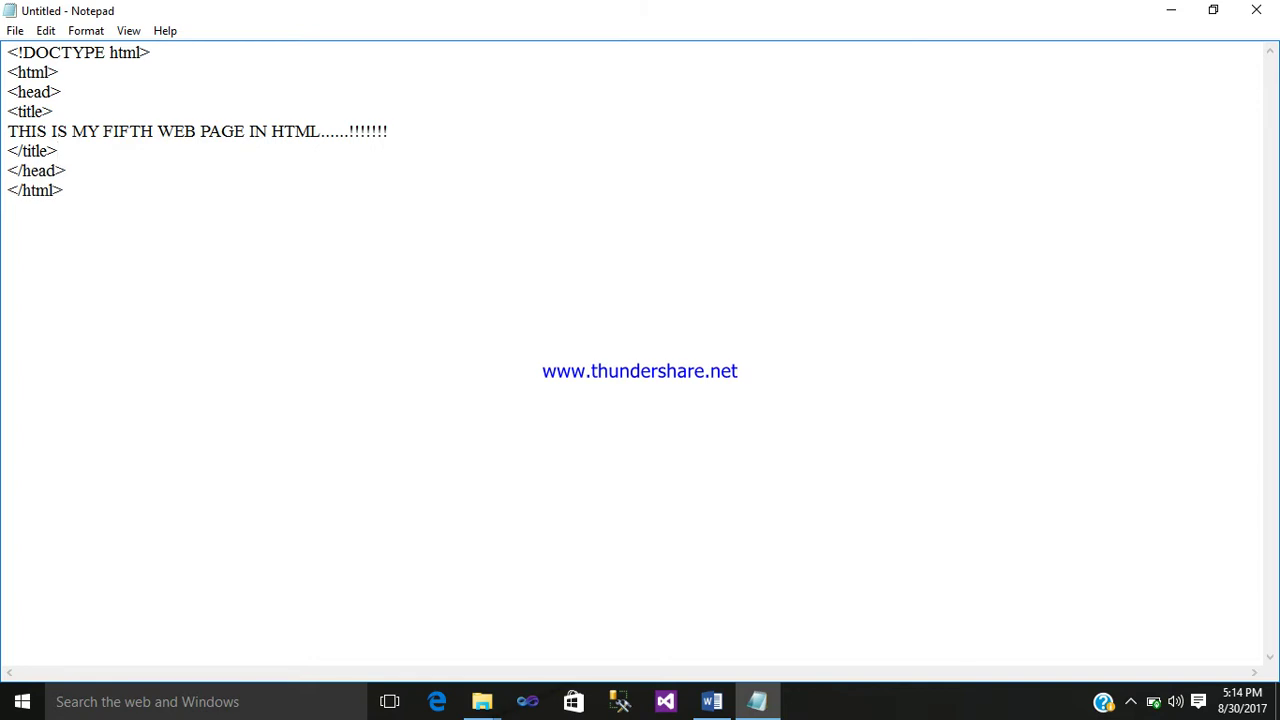
{"action": "key", "text": "Down"}
{"action": "key", "text": "End"}
Step: Add <body> and </body> tags after the head, with an empty bgcolor attribute
{"action": "key", "text": "Return"}
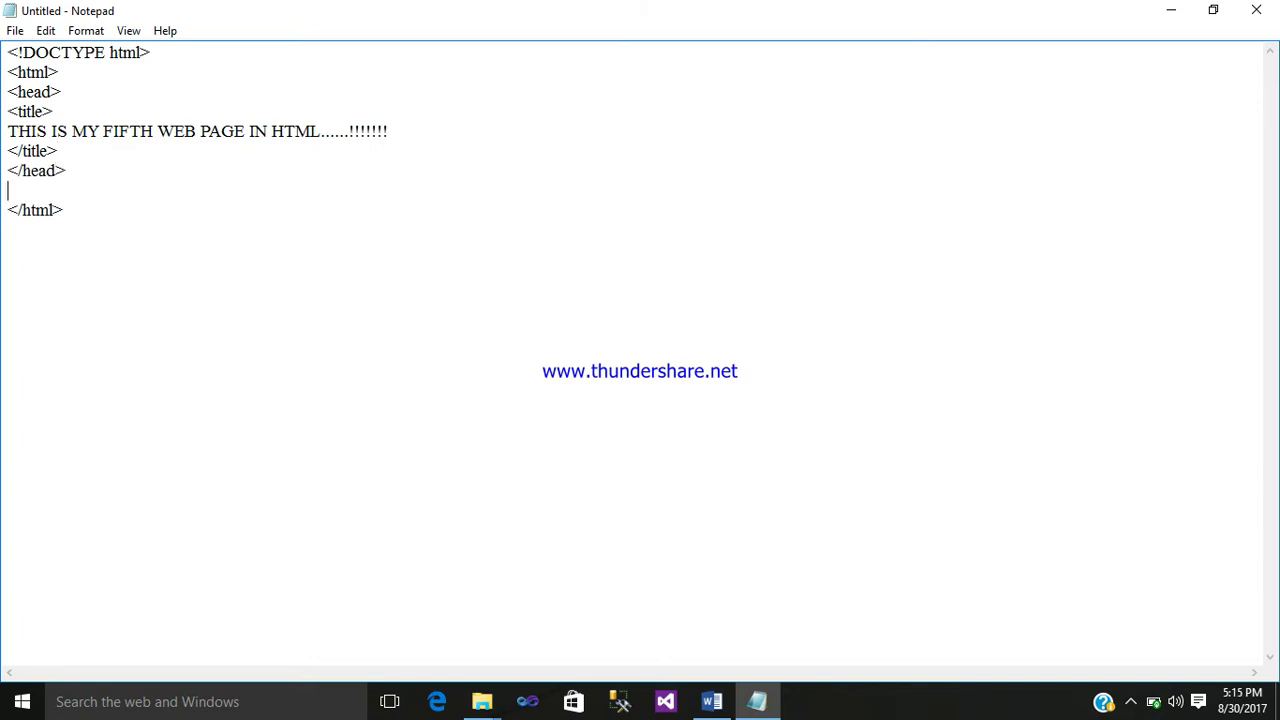
{"action": "type", "text": "<>"}
{"action": "key", "text": "Return"}
{"action": "type", "text": "<>"}
{"action": "key", "text": "Up"}
{"action": "key", "text": "Left"}
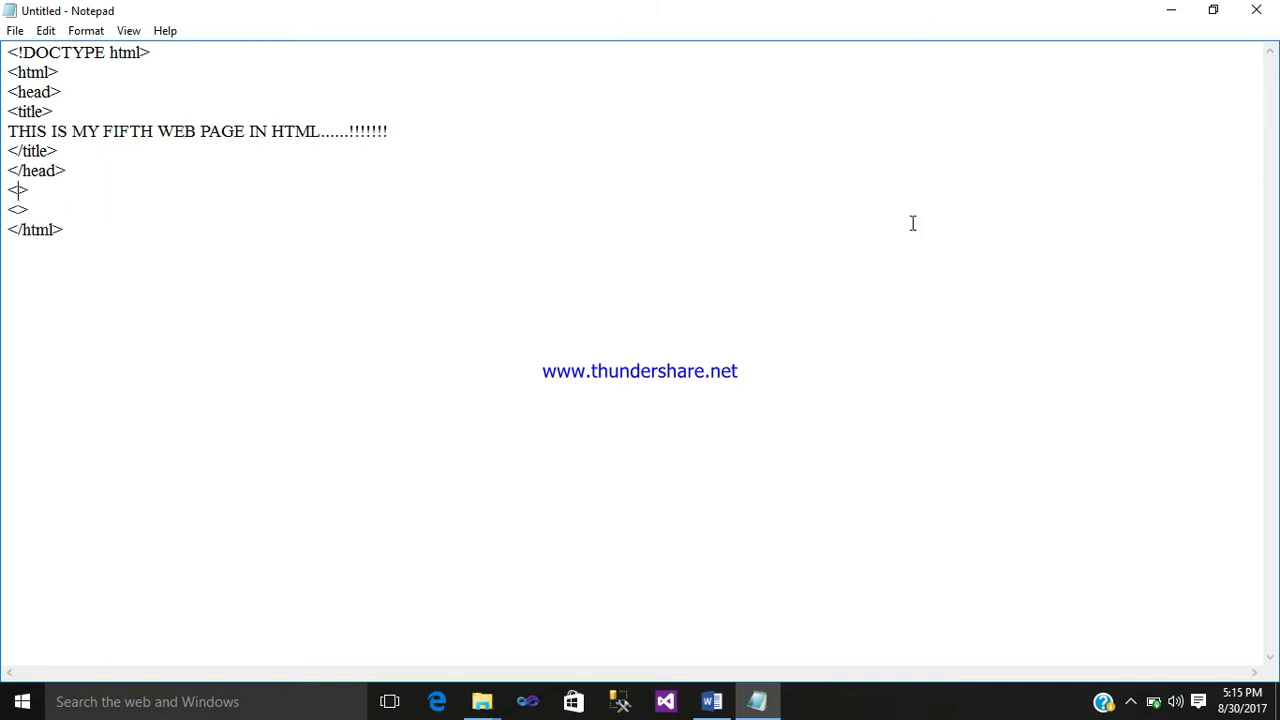
{"action": "type", "text": "bod"}
{"action": "type", "text": "y> <"}
{"action": "type", "text": "/b"}
{"action": "type", "text": "ody"}
{"action": "key", "text": "Up"}
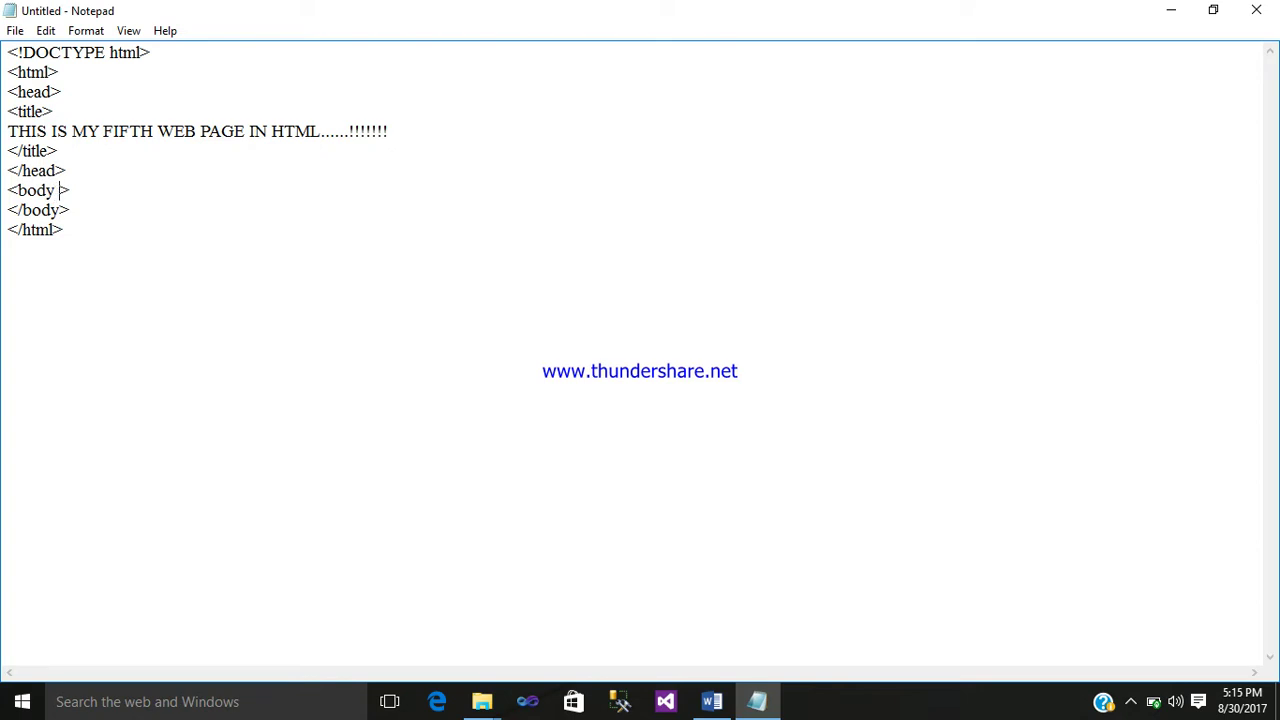
{"action": "type", "text": "b"}
{"action": "type", "text": "gcolo"}
{"action": "type", "text": "r"}
{"action": "type", "text": "=\"\""}
Step: Set the body bgcolor value to CC66CC
{"action": "key", "text": "Left"}
{"action": "type", "text": "CCC"}
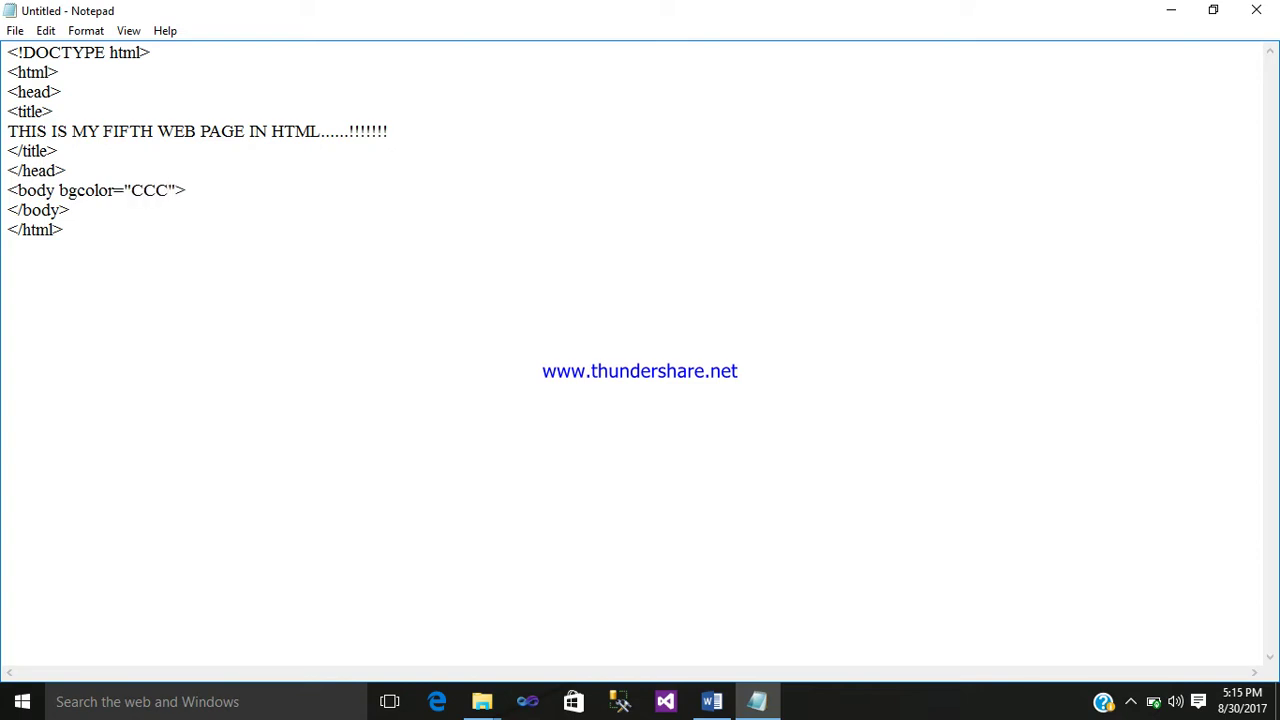
{"action": "key", "text": "BackSpace"}
{"action": "type", "text": "66CC"}
{"action": "key", "text": "Right"}
{"action": "key", "text": "Right"}
Step: Start an <h1 align="center"> heading tag on the line below the body tag
{"action": "key", "text": "Return"}
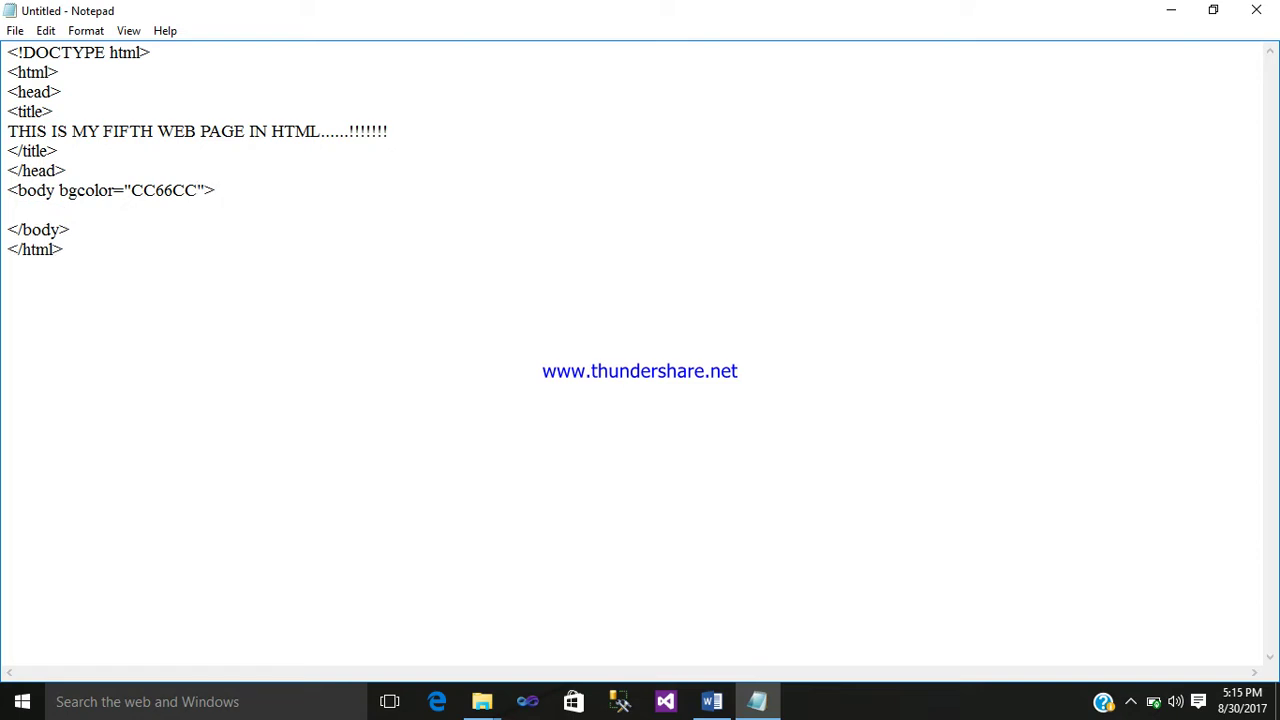
{"action": "type", "text": "<>"}
{"action": "key", "text": "Left"}
{"action": "type", "text": "H"}
{"action": "key", "text": "BackSpace"}
{"action": "type", "text": "h1"}
{"action": "type", "text": " alig"}
{"action": "type", "text": "n="}
{"action": "type", "text": "\"\""}
{"action": "key", "text": "Left"}
{"action": "type", "text": "\""}
{"action": "type", "text": "cen"}
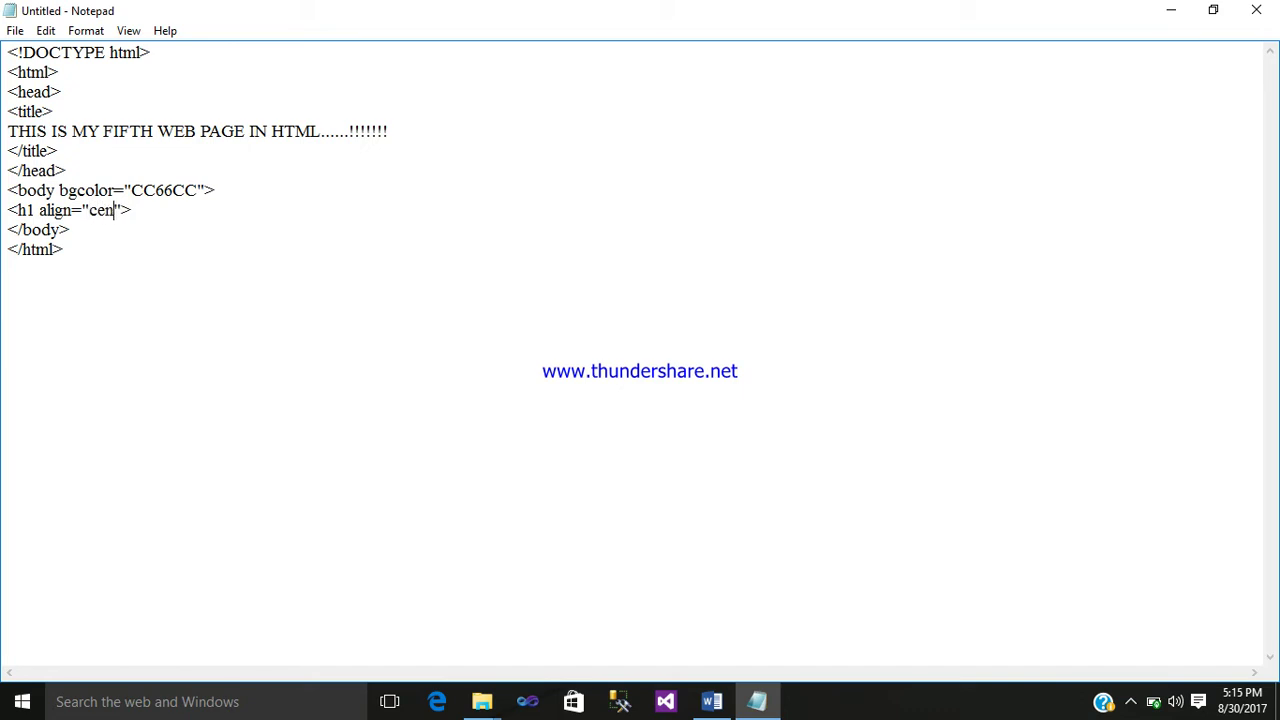
{"action": "type", "text": "ter\">"}
{"action": "type", "text": "</>"}
Step: Close the heading with </h1> and enter 'THIS IS AN EXAMPLE OF GIVINING BACKGROUNG COLOR USING COLOR CODES.......!!!!!!!!'
{"action": "key", "text": "Left"}
{"action": "type", "text": "/"}
{"action": "type", "text": "h1"}
{"action": "left_click", "coordinate": [149, 210]}
{"action": "type", "text": "TH"}
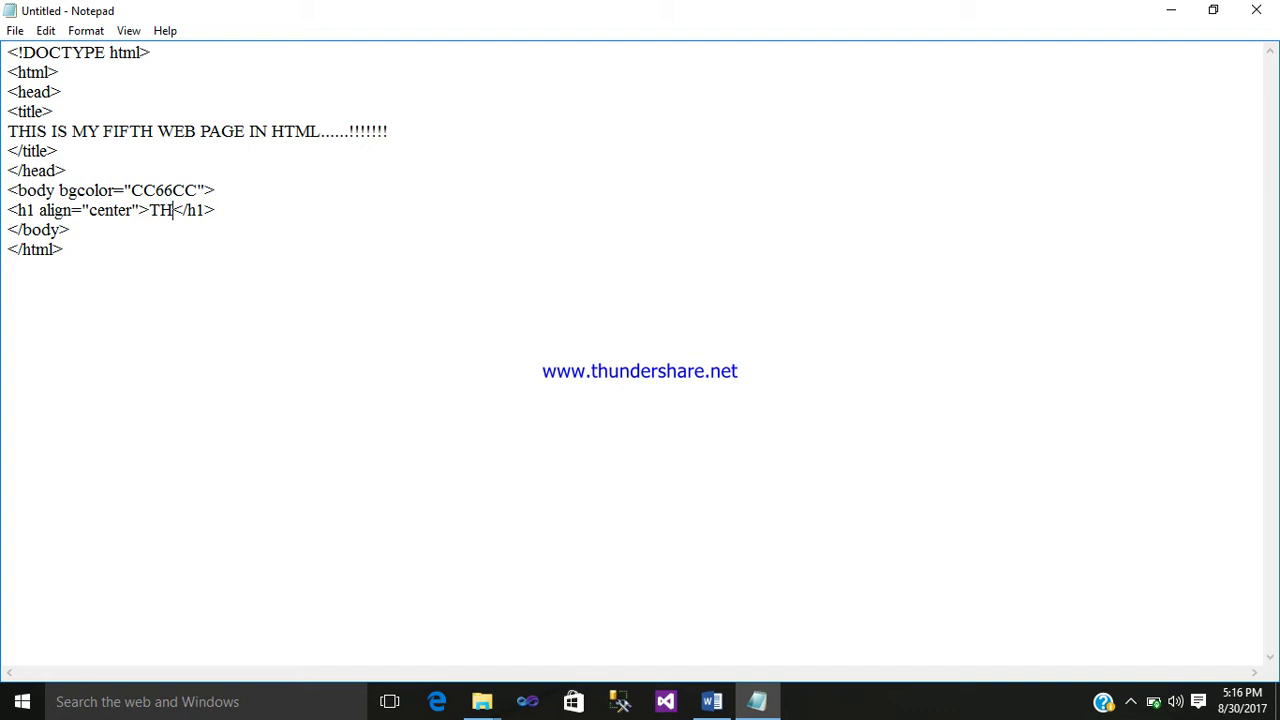
{"action": "type", "text": "IS"}
{"action": "type", "text": "IS AN E"}
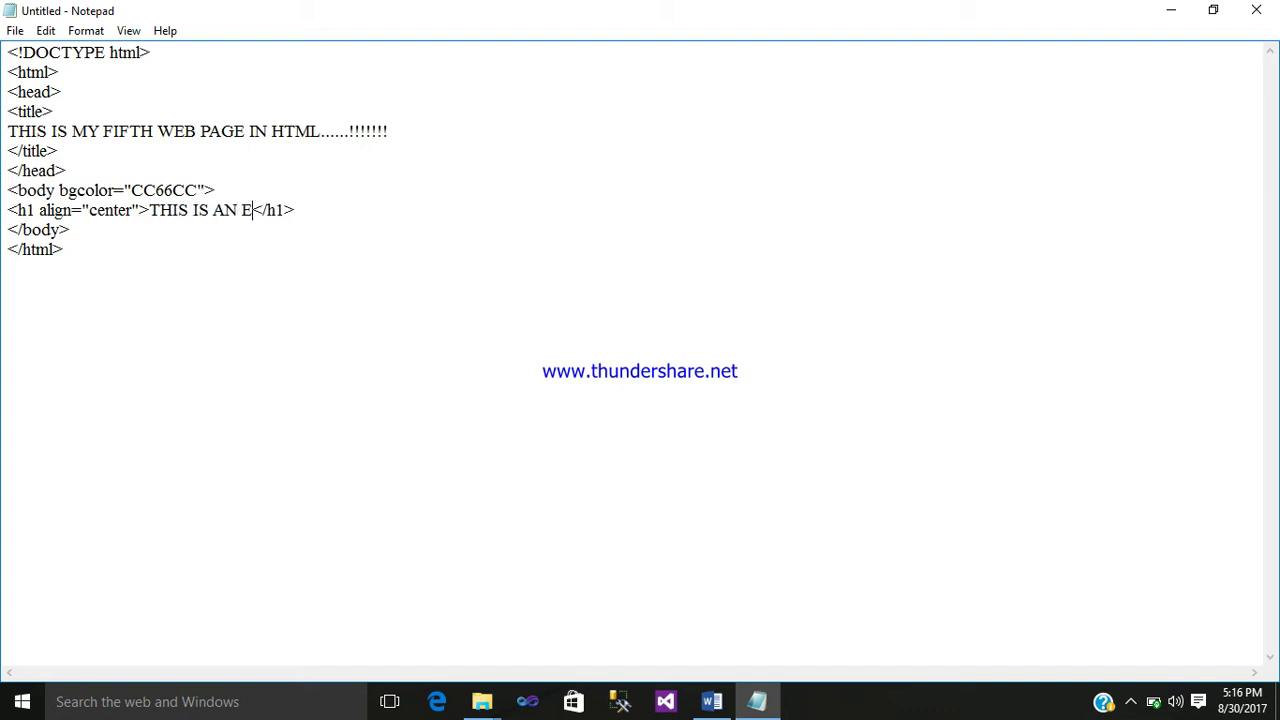
{"action": "type", "text": "XAMPLE "}
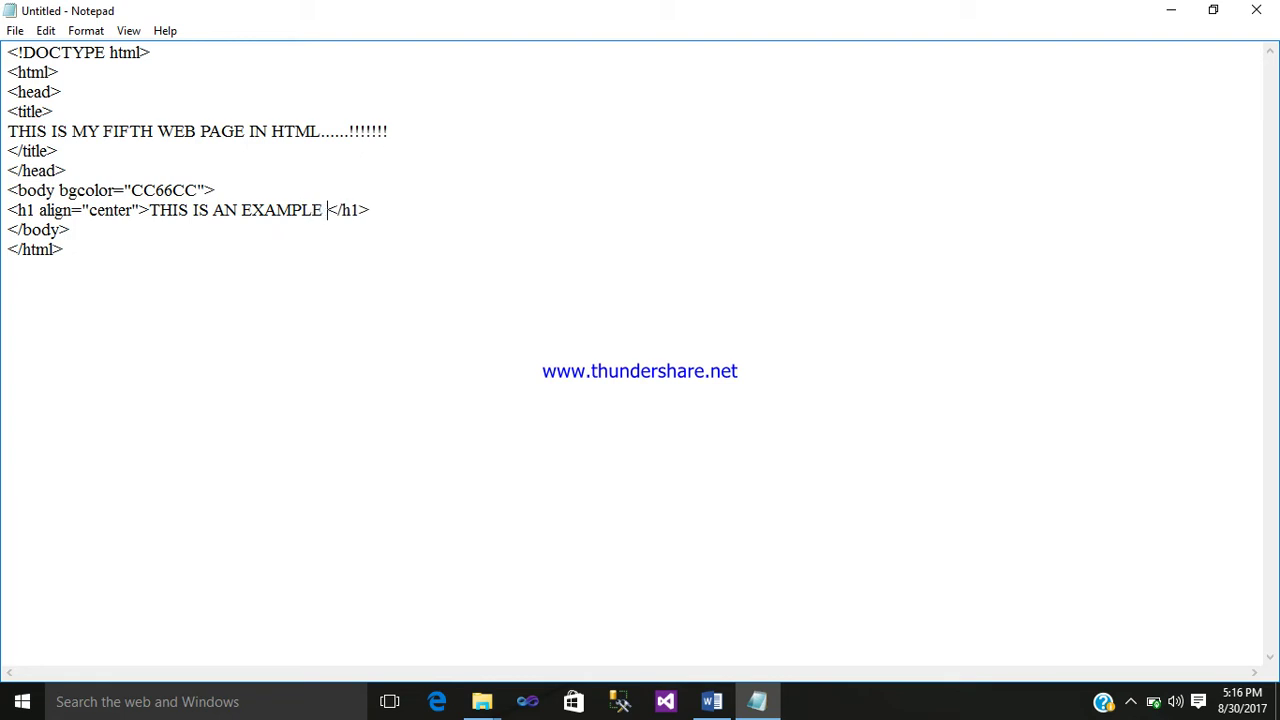
{"action": "type", "text": "O"}
{"action": "type", "text": "F "}
{"action": "type", "text": "GIVINING "}
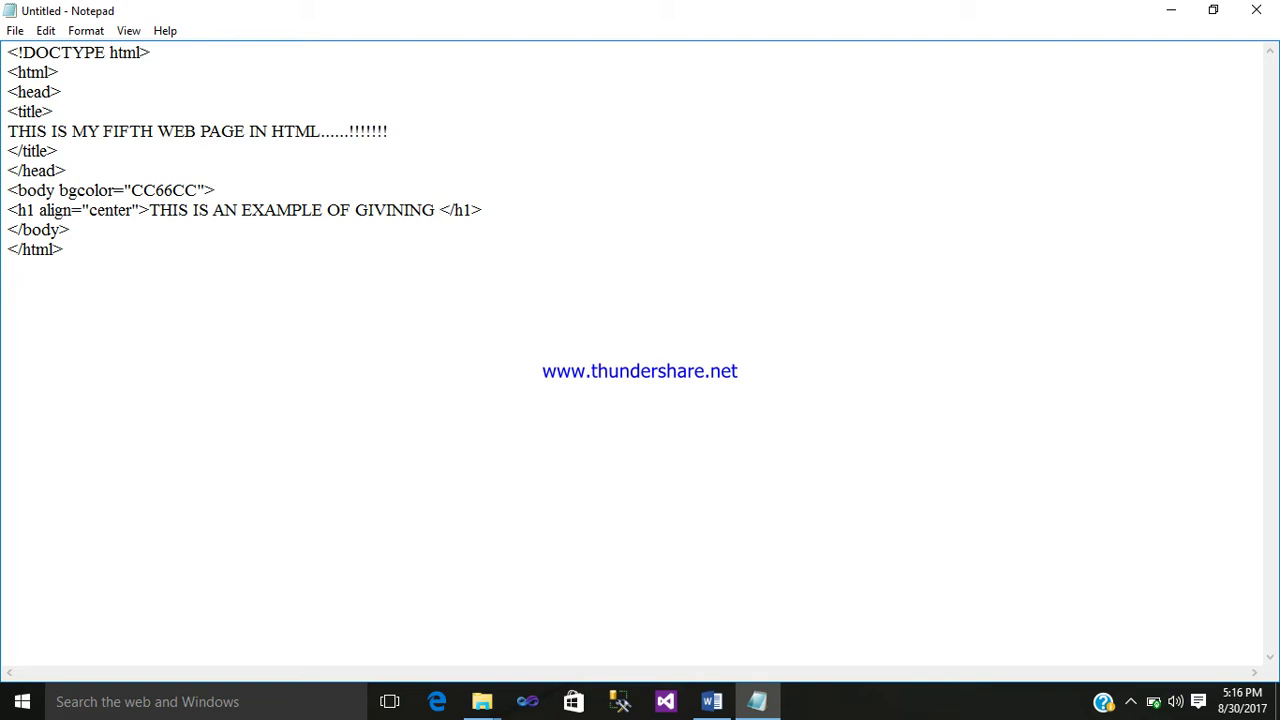
{"action": "type", "text": "BAA"}
{"action": "key", "text": "BackSpace"}
{"action": "type", "text": "CK"}
{"action": "type", "text": "GR"}
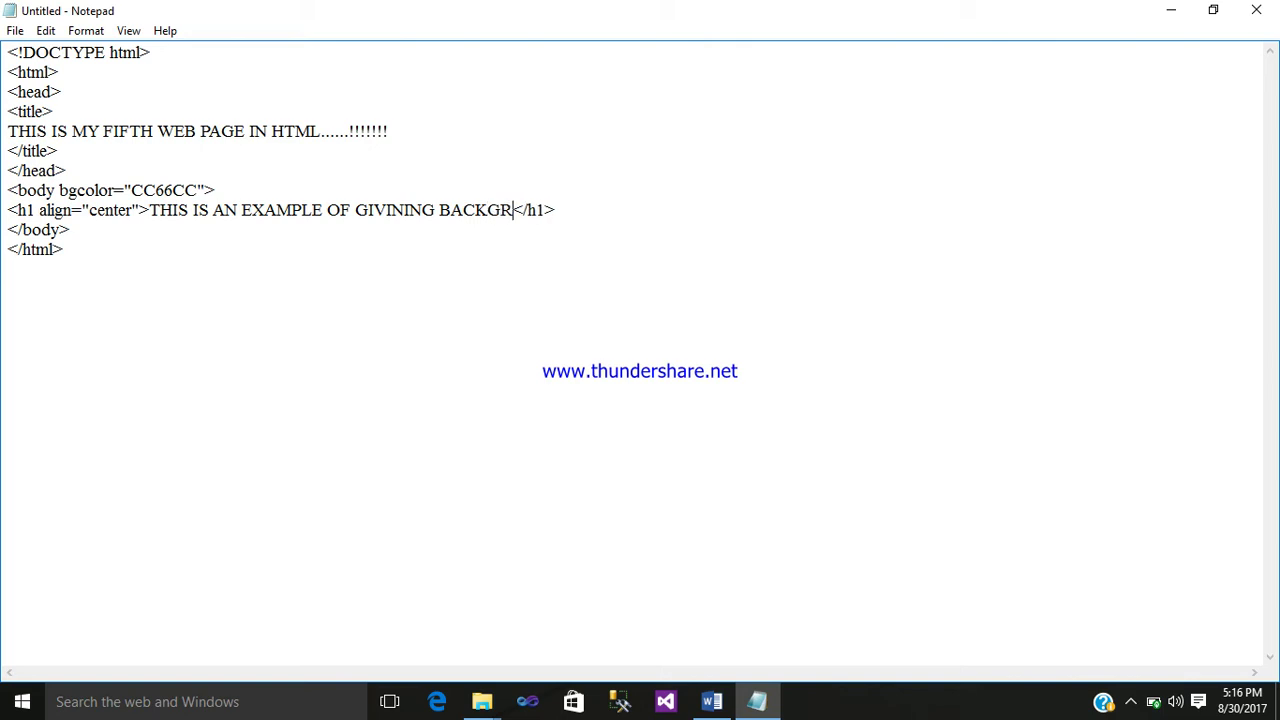
{"action": "type", "text": "OUNG "}
{"action": "type", "text": "COLO"}
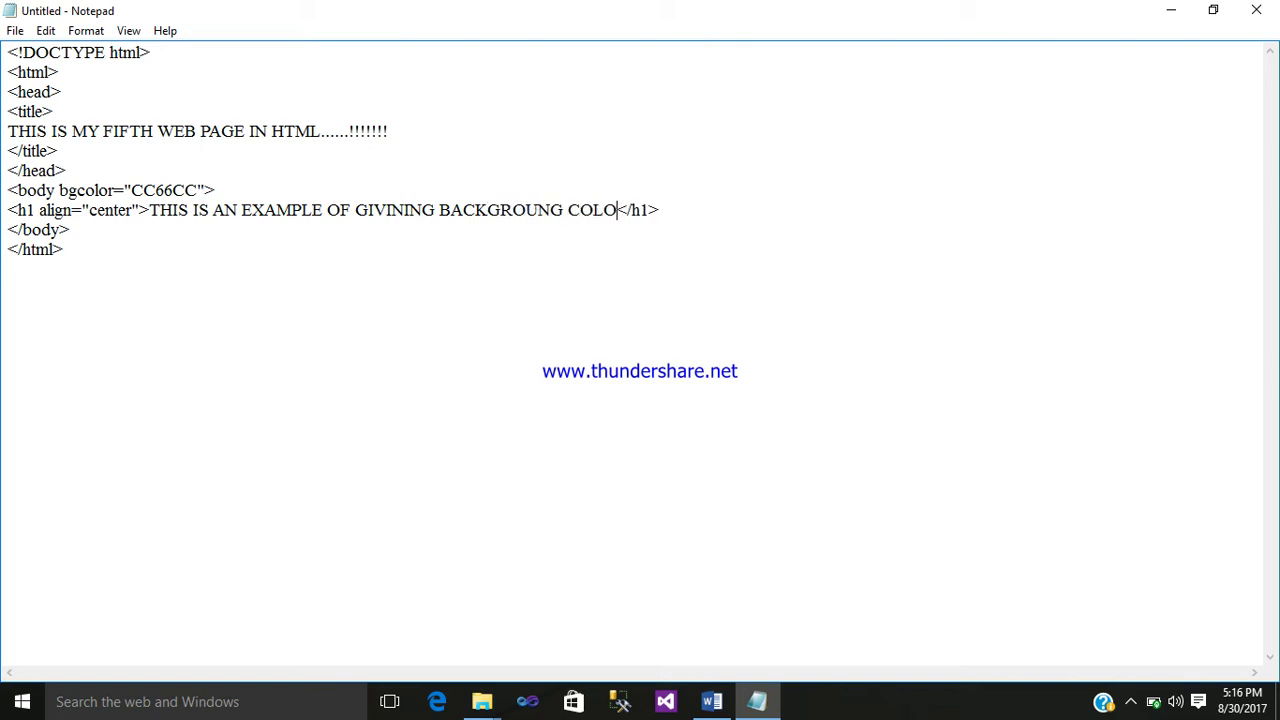
{"action": "type", "text": "R "}
{"action": "type", "text": "USIN"}
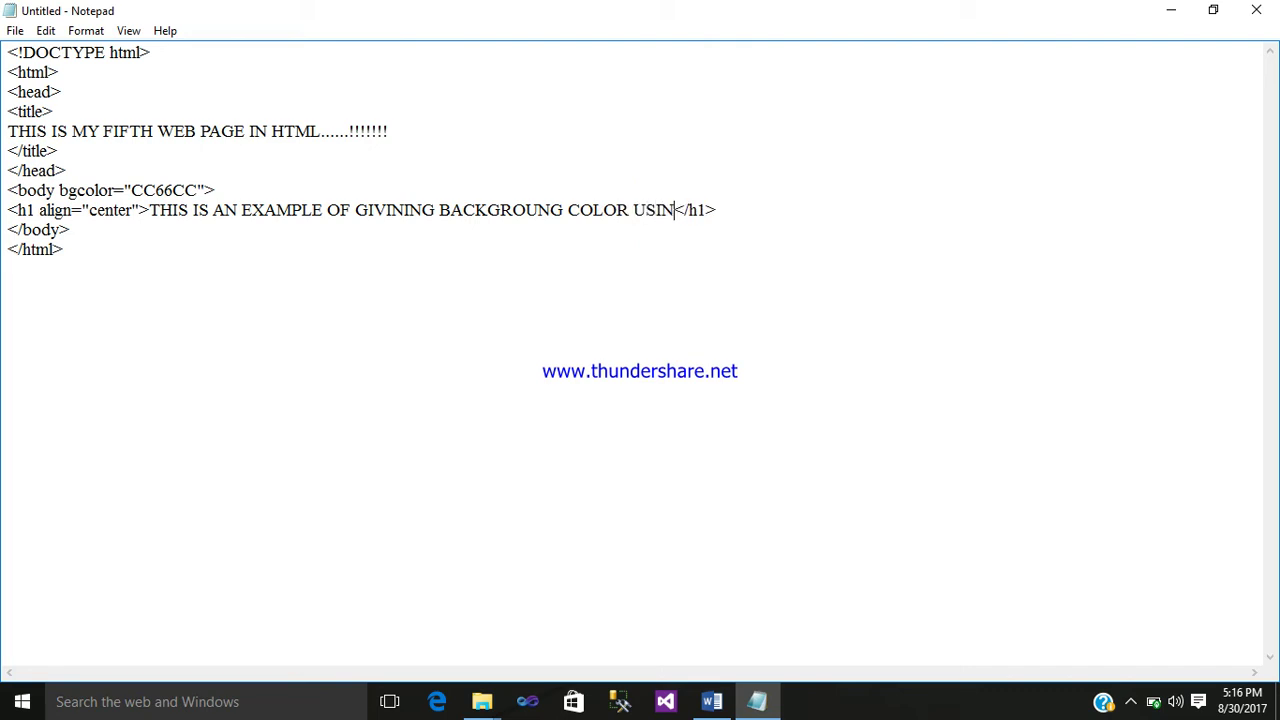
{"action": "type", "text": "G COLOR "}
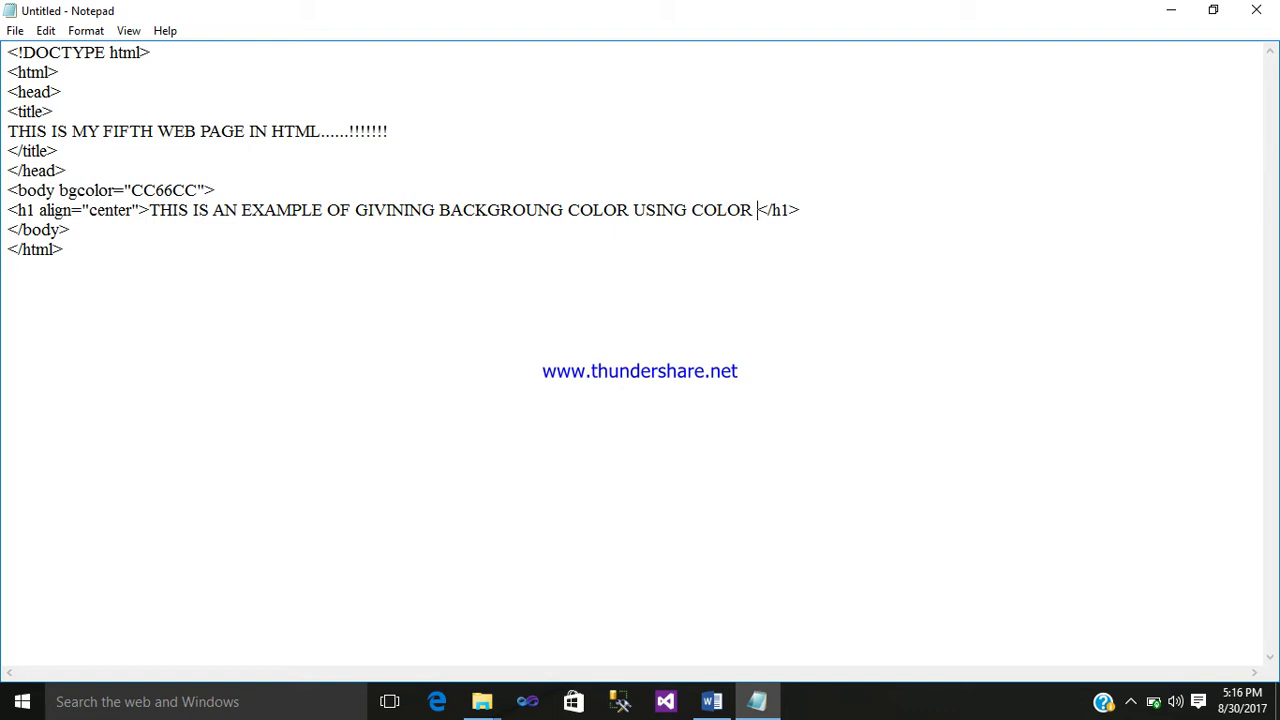
{"action": "type", "text": "CODE"}
{"action": "type", "text": "S"}
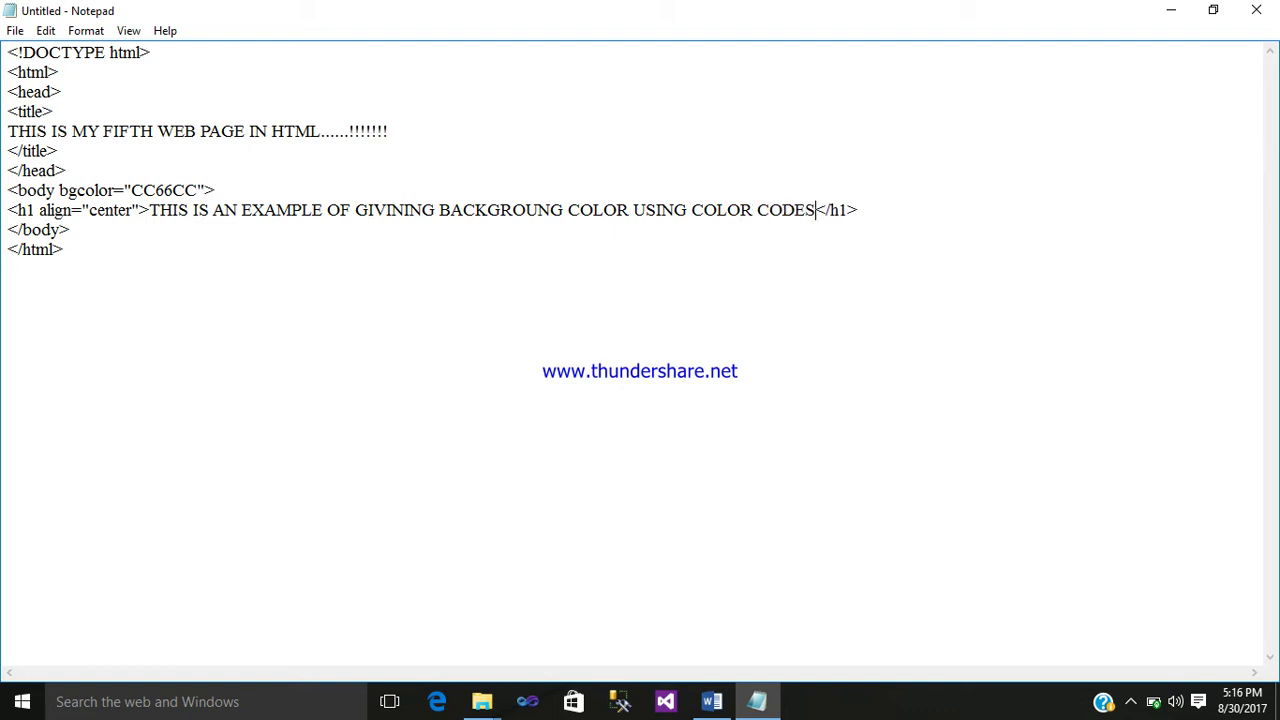
{"action": "type", "text": "......."}
{"action": "type", "text": "!!!!!!!!"}
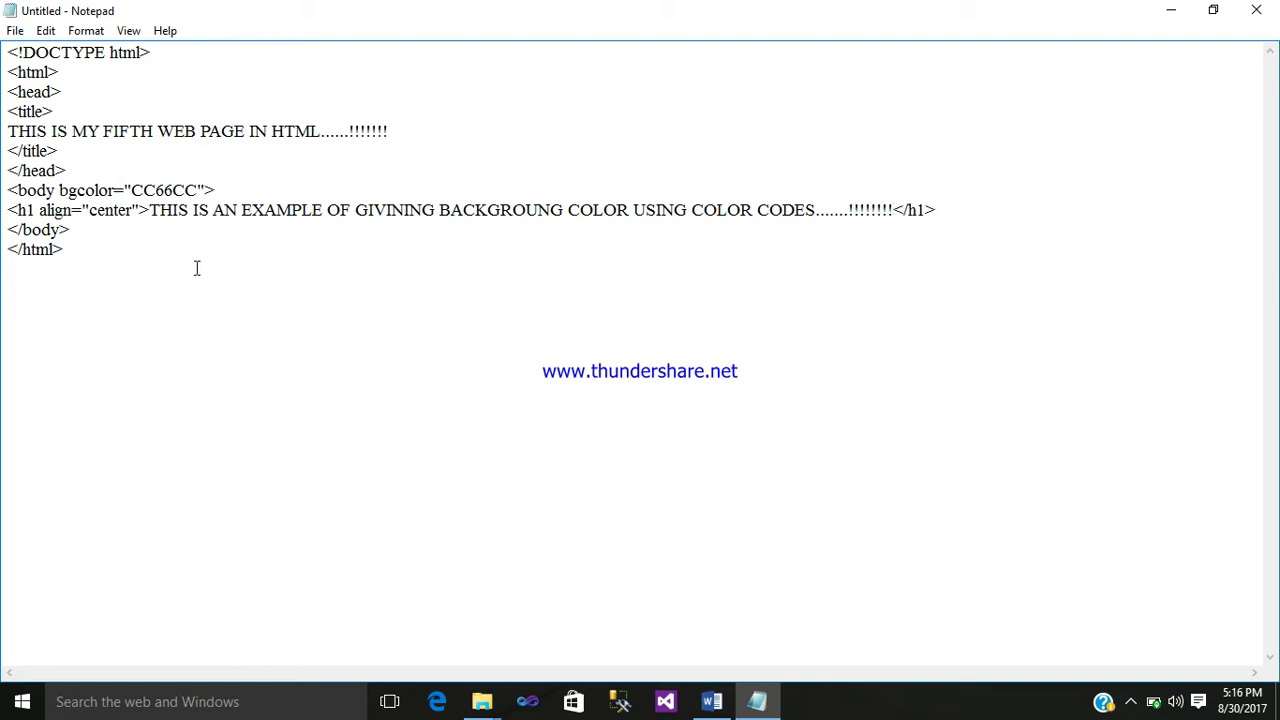
{"action": "left_click", "coordinate": [15, 30]}
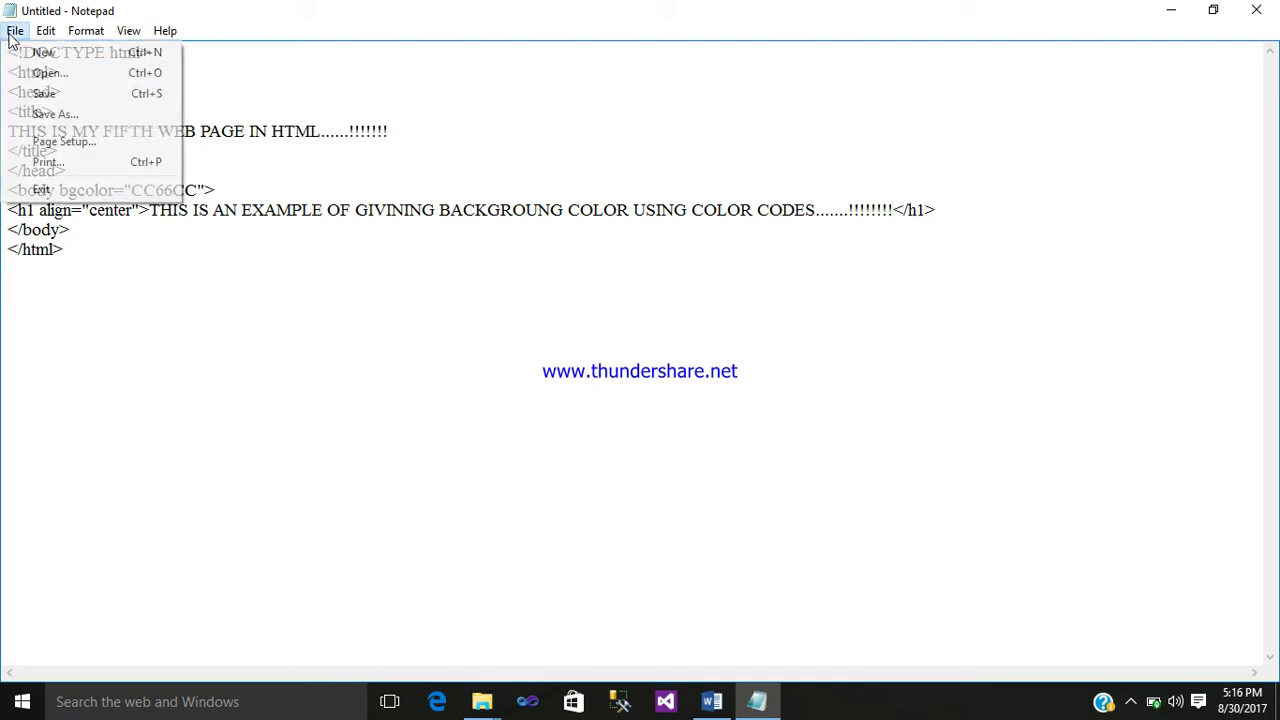
Step: Save the page to the Desktop as fifth.html and minimize Notepad
{"action": "left_click", "coordinate": [50, 113]}
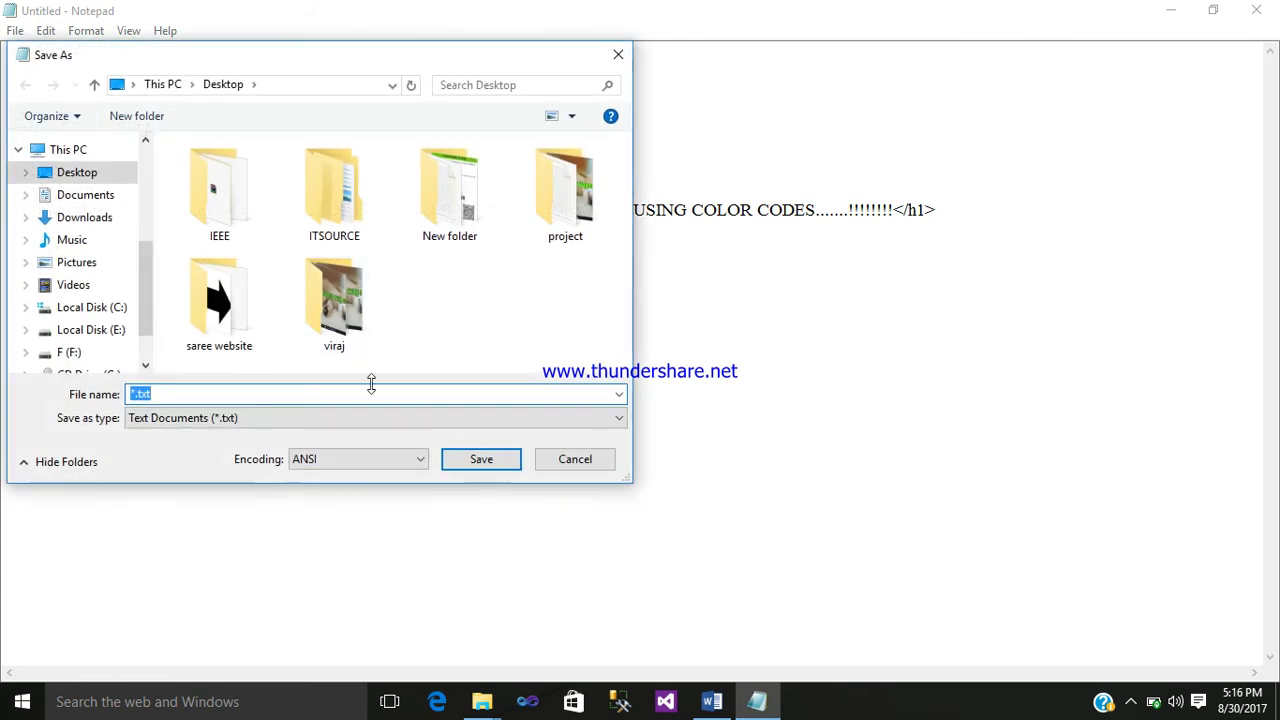
{"action": "key", "text": "BackSpace"}
{"action": "type", "text": "f"}
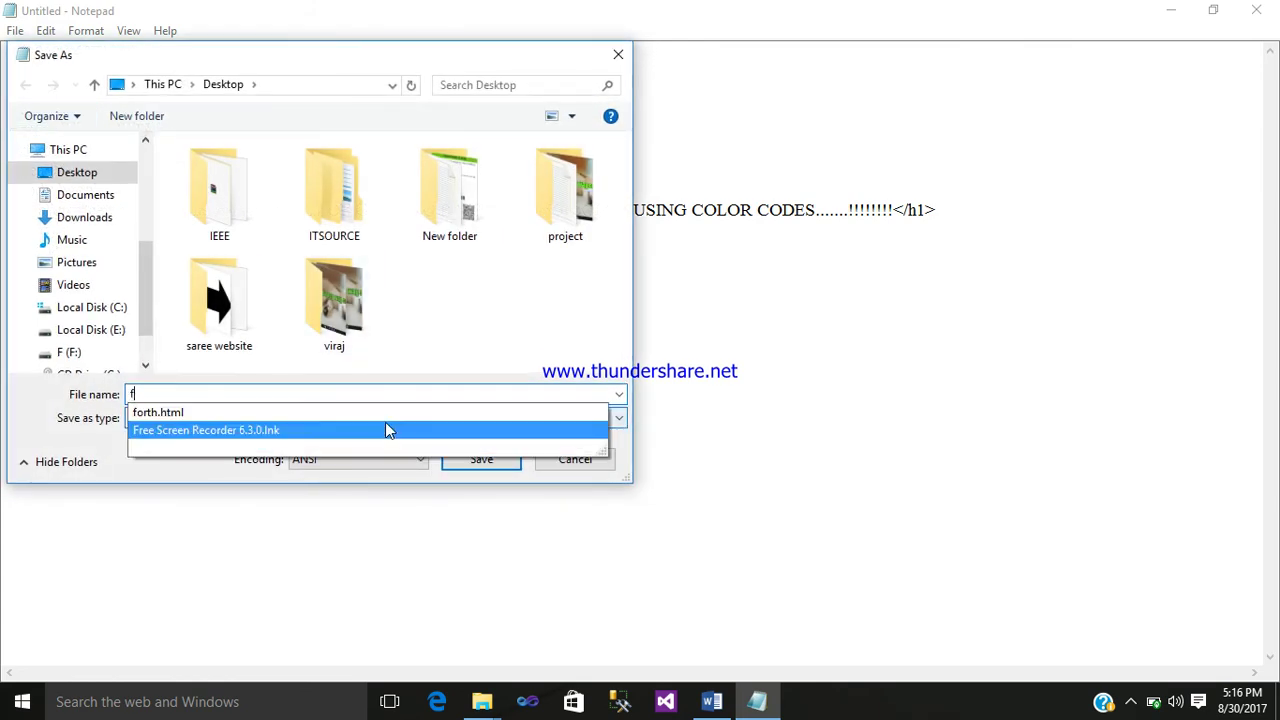
{"action": "type", "text": "ift"}
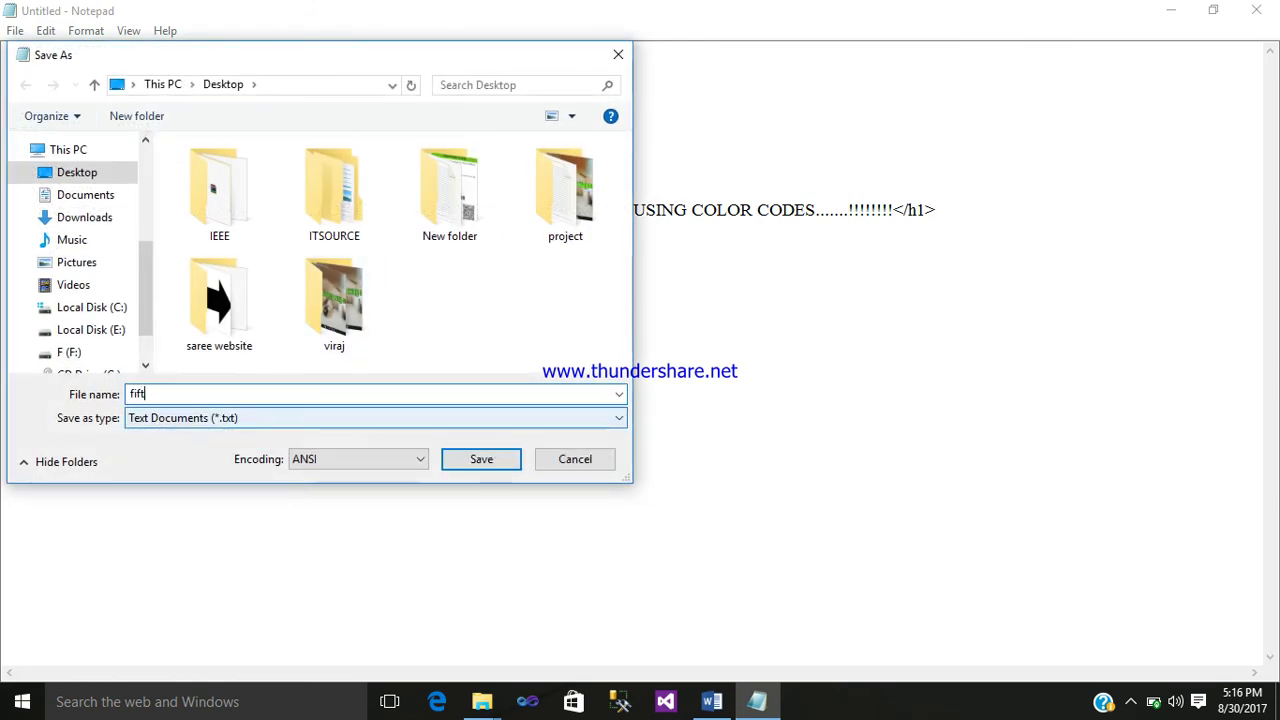
{"action": "type", "text": "h.ht"}
{"action": "type", "text": "ml"}
{"action": "left_click", "coordinate": [503, 458]}
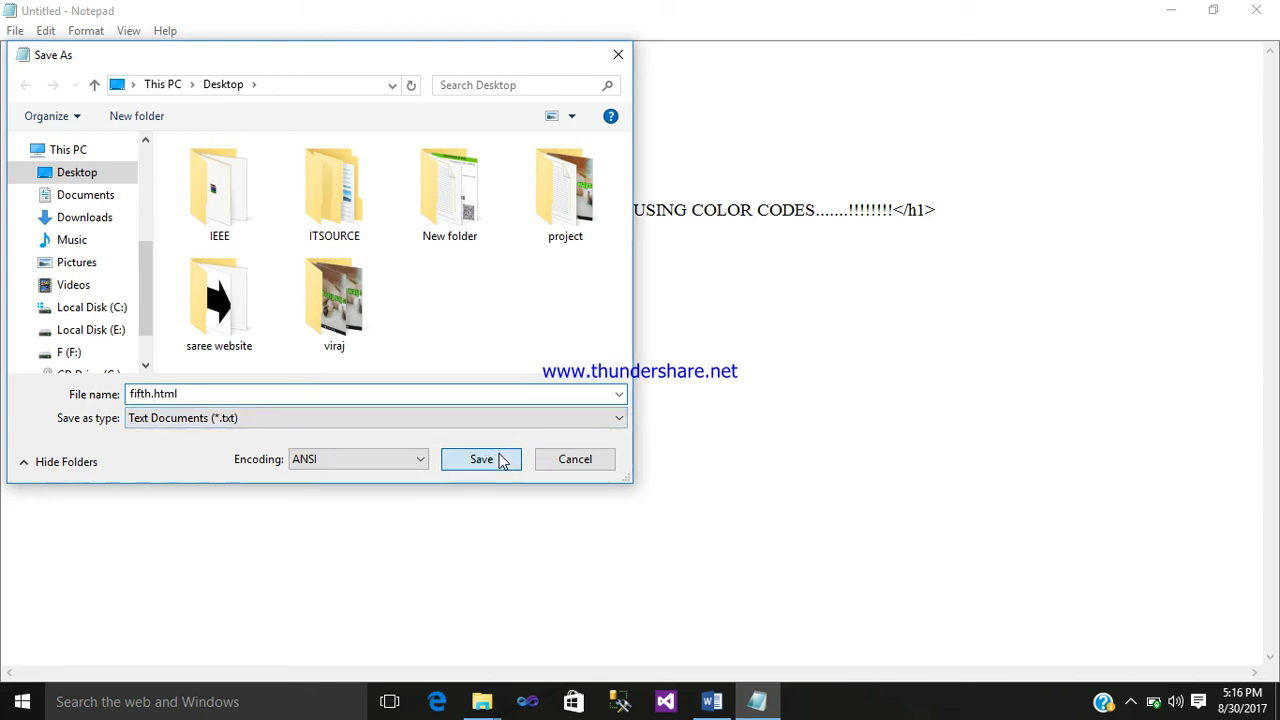
{"action": "left_click", "coordinate": [1170, 10]}
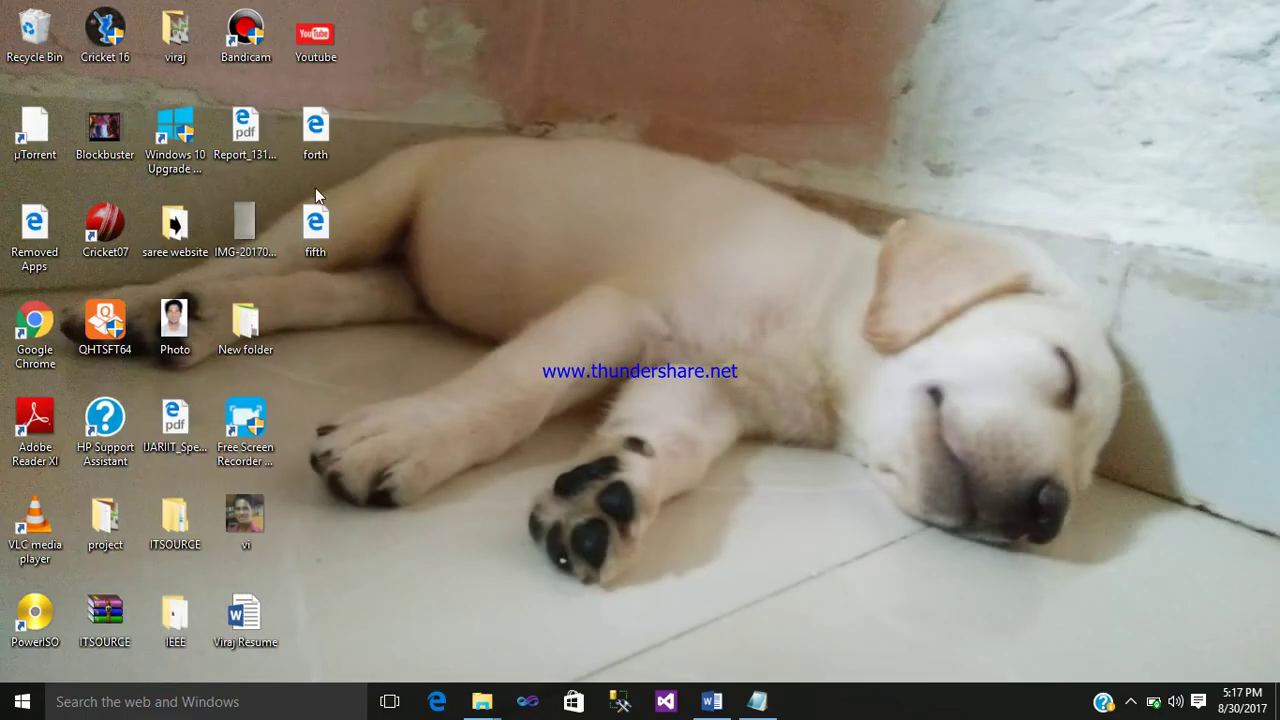
Step: Double-click the fifth icon on the desktop to view it in Edge
{"action": "double_click", "coordinate": [322, 242]}
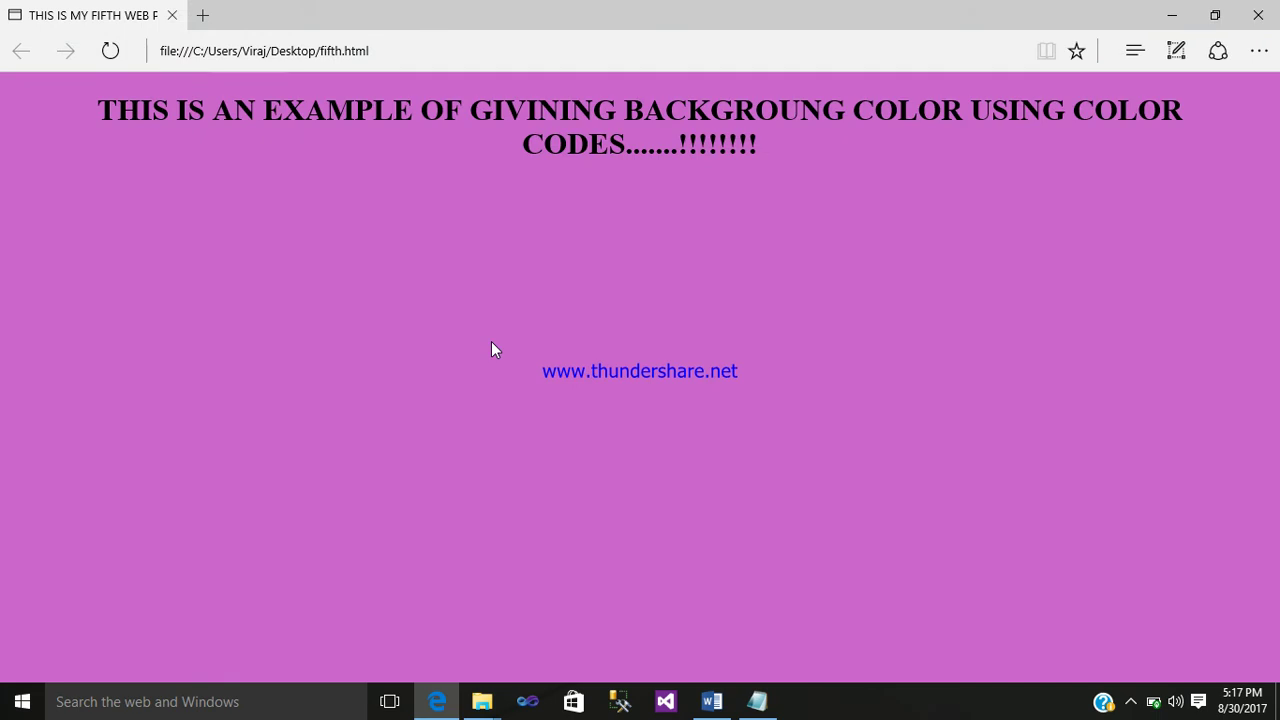